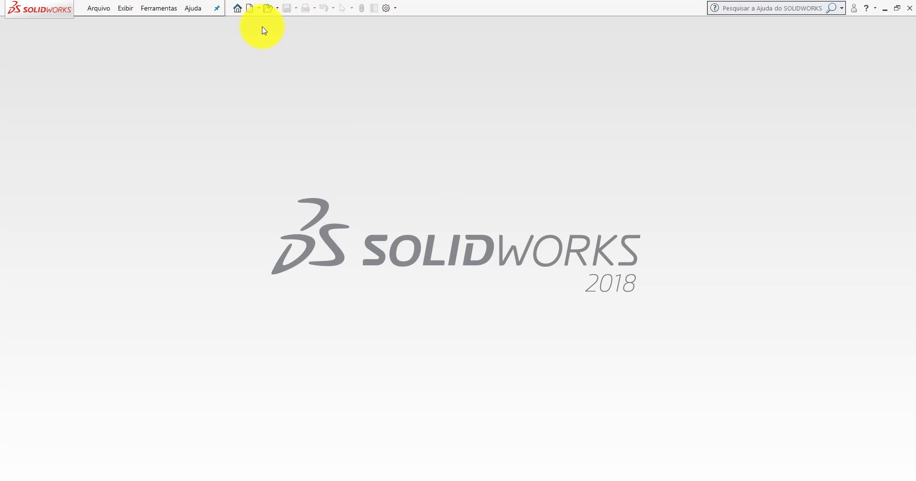
- Create a new Peça part document and select the Frontal plane for sketching
left_click(250, 8)
double_click(233, 235)
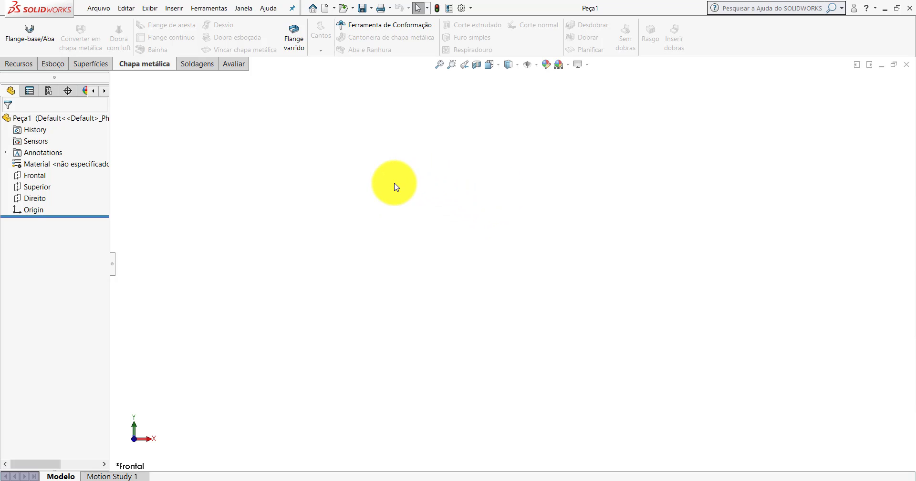
left_click(34, 175)
- Sketch a circle centred on the origin on the Frontal plane
left_click(42, 159)
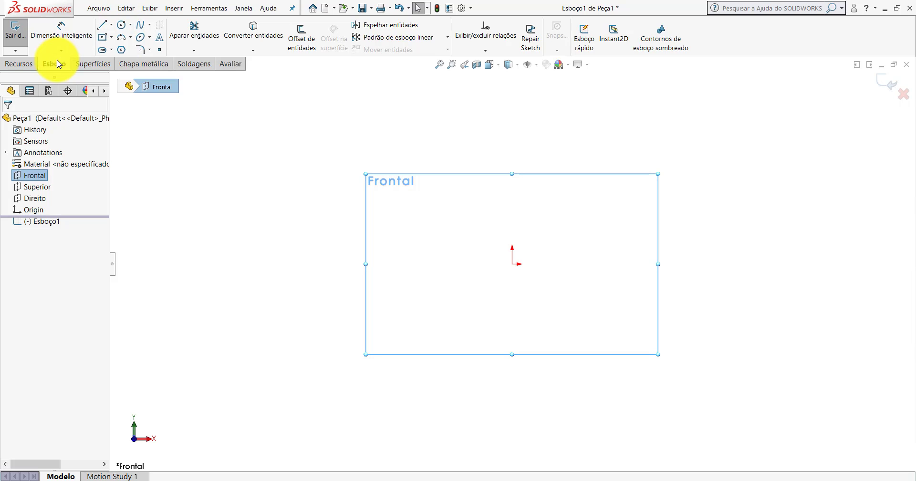
left_click(122, 25)
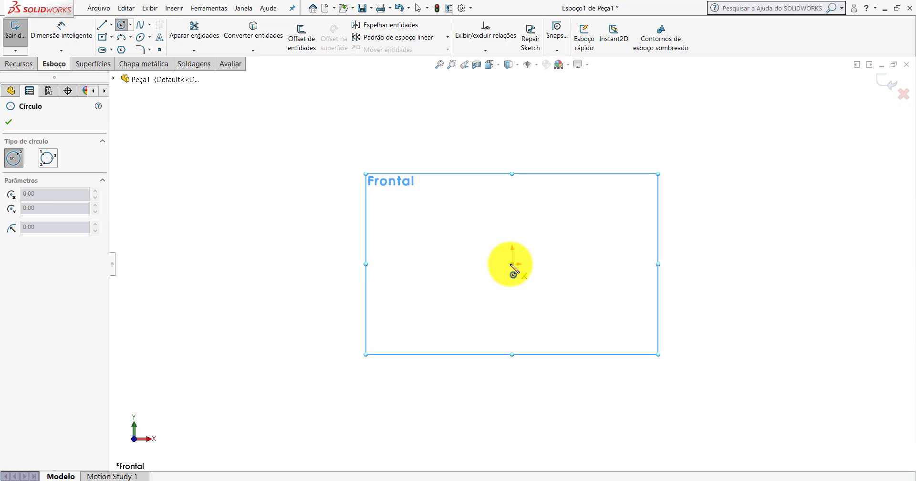
left_click(511, 264)
left_click(555, 160)
key("Escape")
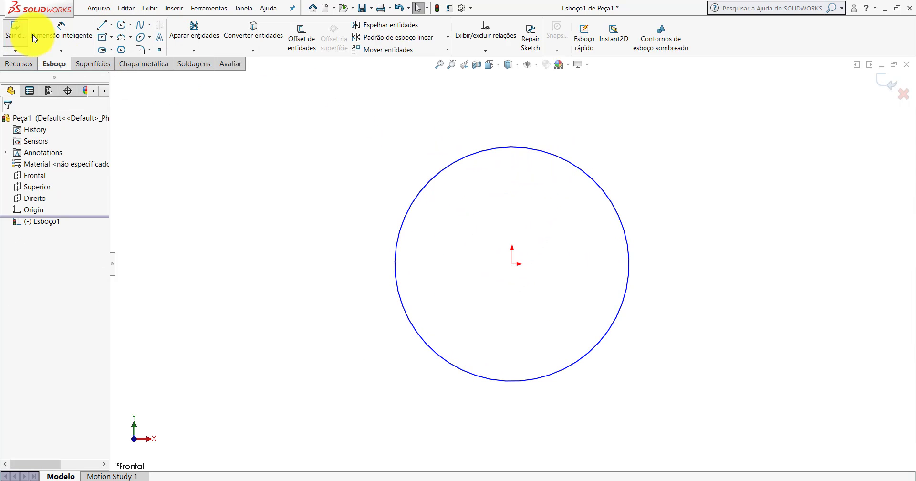
- Dimension the circle to a 60 mm diameter and exit the sketch
left_click(34, 38)
left_click(602, 186)
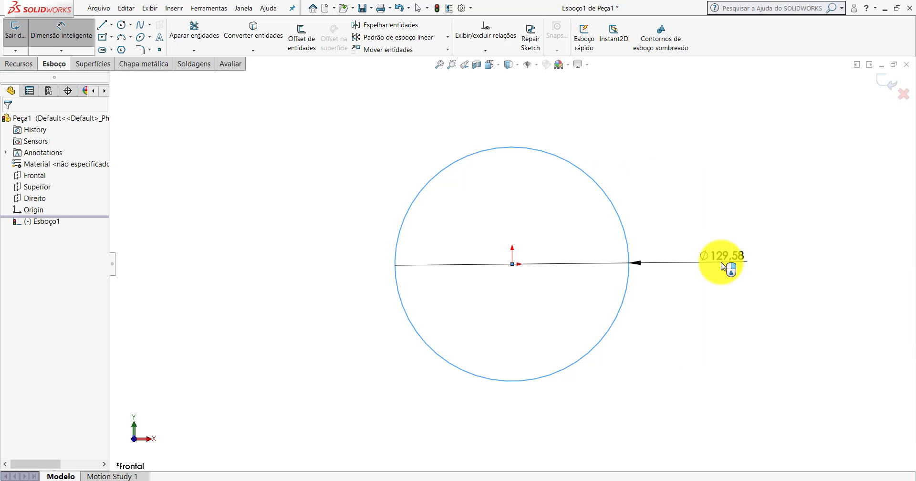
left_click(722, 264)
type("60")
key("Return")
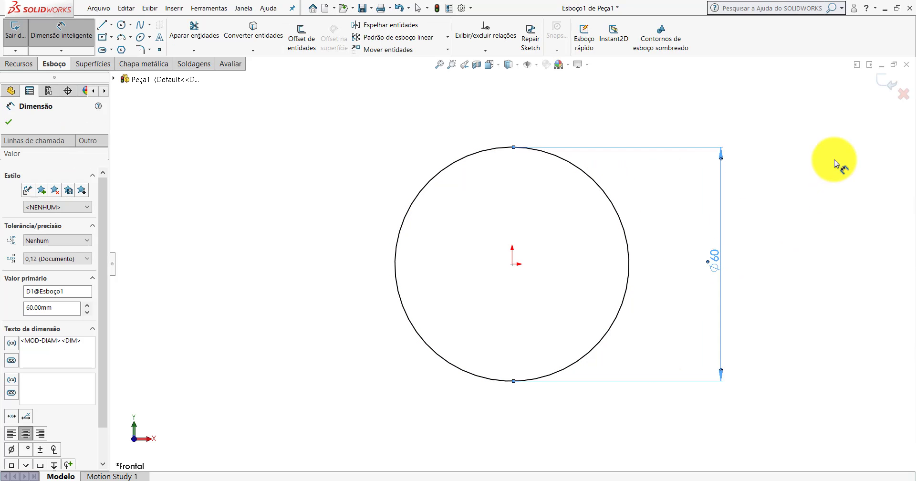
left_click(881, 82)
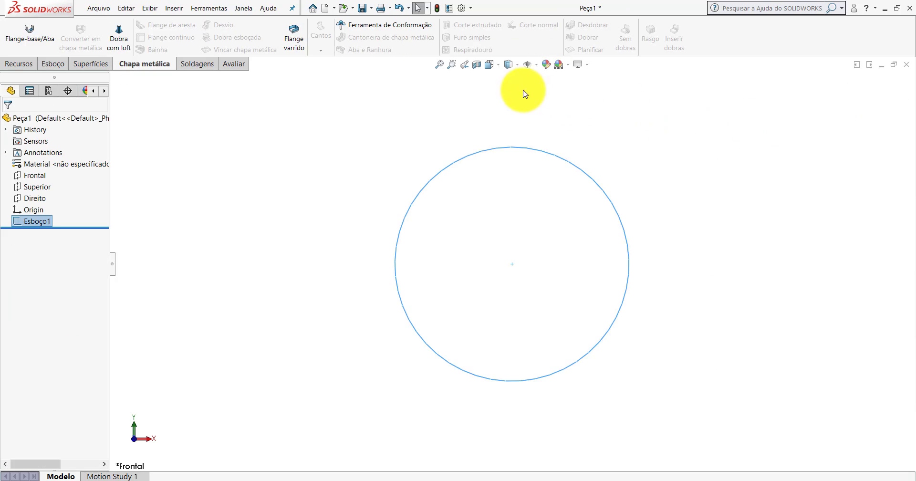
- Switch to the isometric view and select the Frontal plane
left_click(490, 67)
left_click(548, 91)
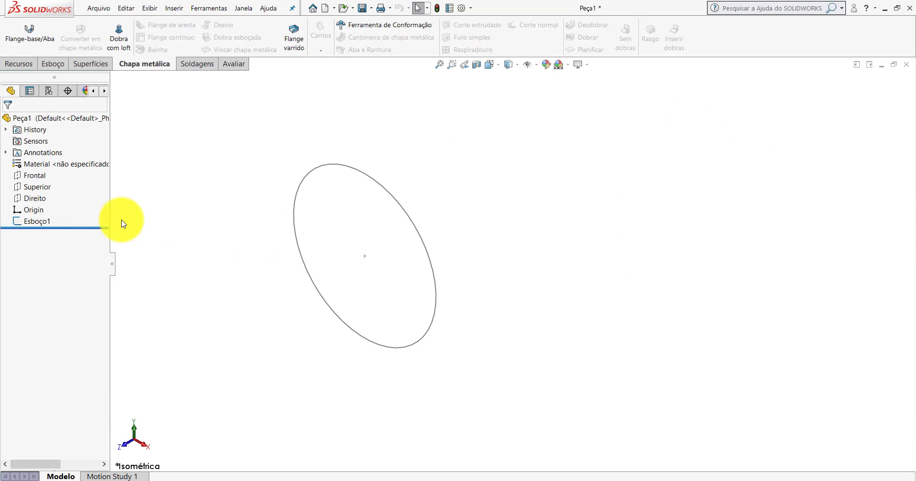
left_click(34, 175)
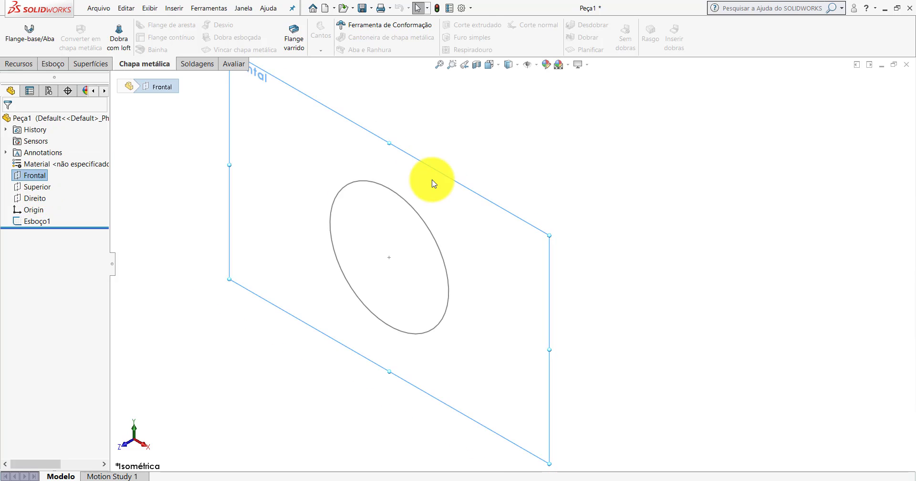
scroll(434, 181, "up", 5)
- Create a reference plane 100 mm from Frontal with the offset direction reversed
left_click(13, 64)
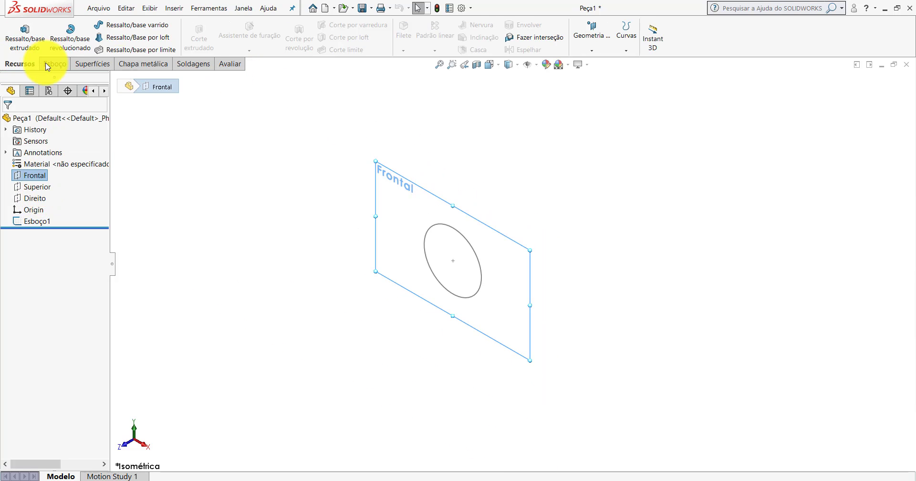
left_click(591, 49)
left_click(596, 64)
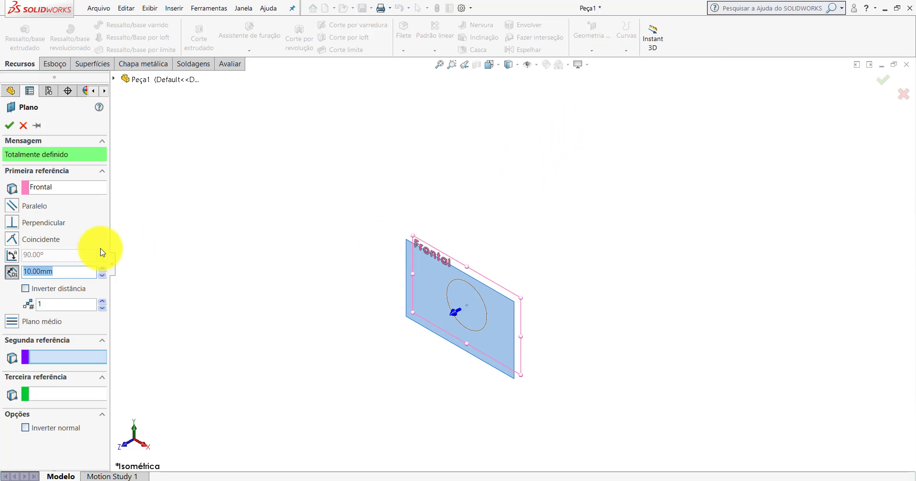
left_click(26, 288)
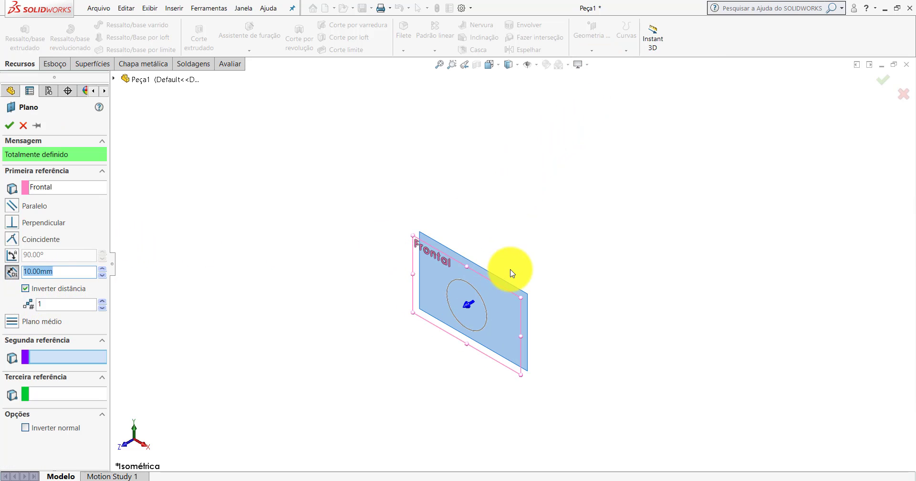
mouse_move(507, 270)
middle_mouse_down()
mouse_move(491, 215)
mouse_move(461, 213)
middle_mouse_up()
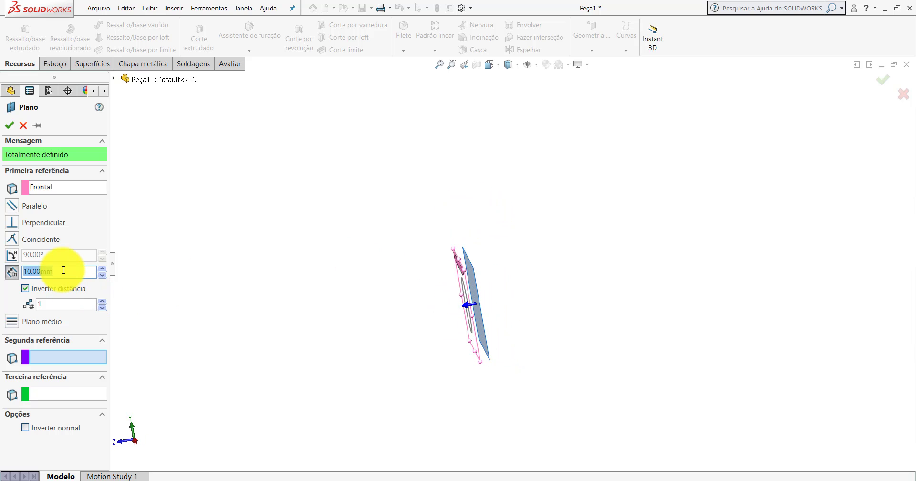
type("100")
key("Return")
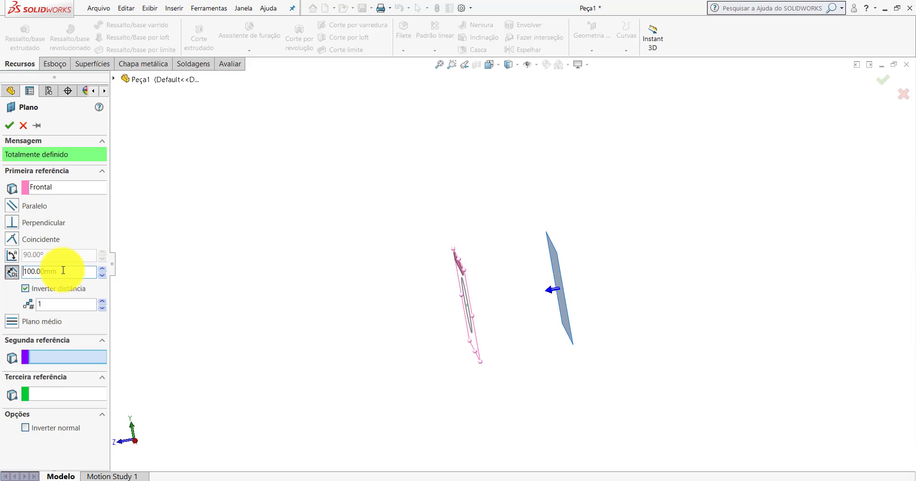
mouse_move(485, 270)
middle_mouse_down()
mouse_move(521, 245)
mouse_move(501, 239)
mouse_move(475, 252)
mouse_move(509, 266)
mouse_move(493, 292)
middle_mouse_up()
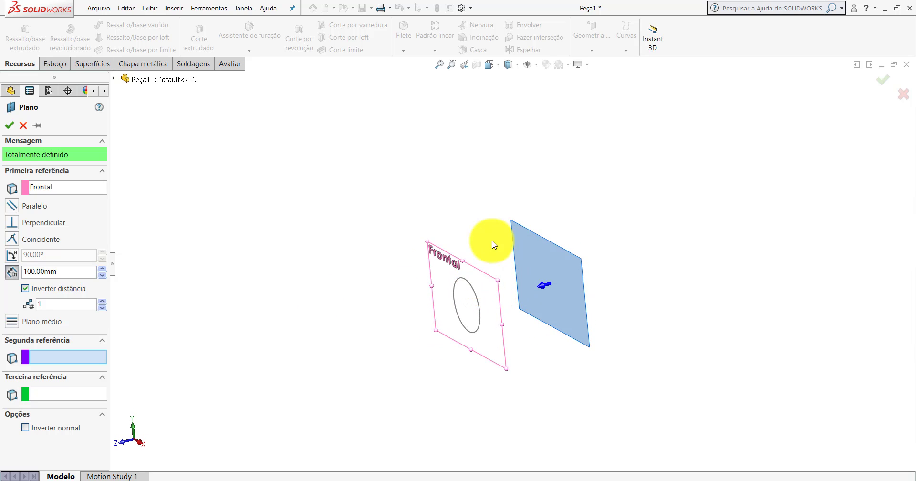
scroll(573, 267, "down", 1)
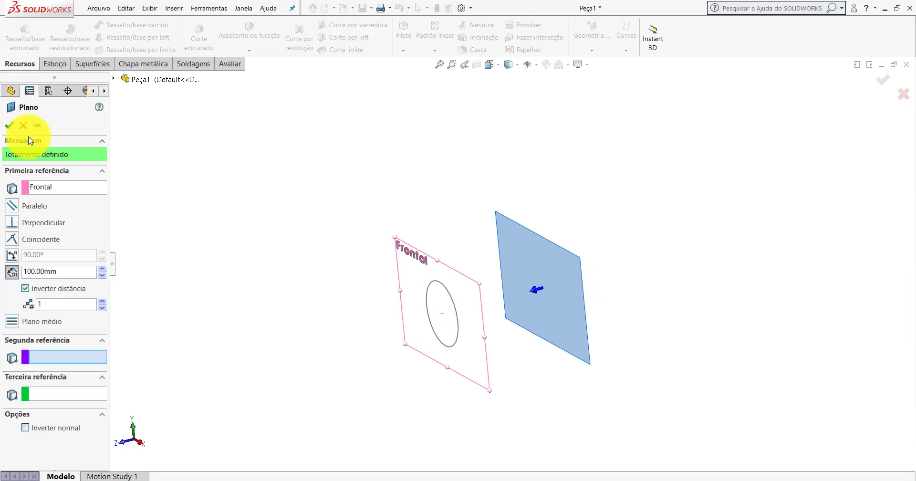
left_click(10, 125)
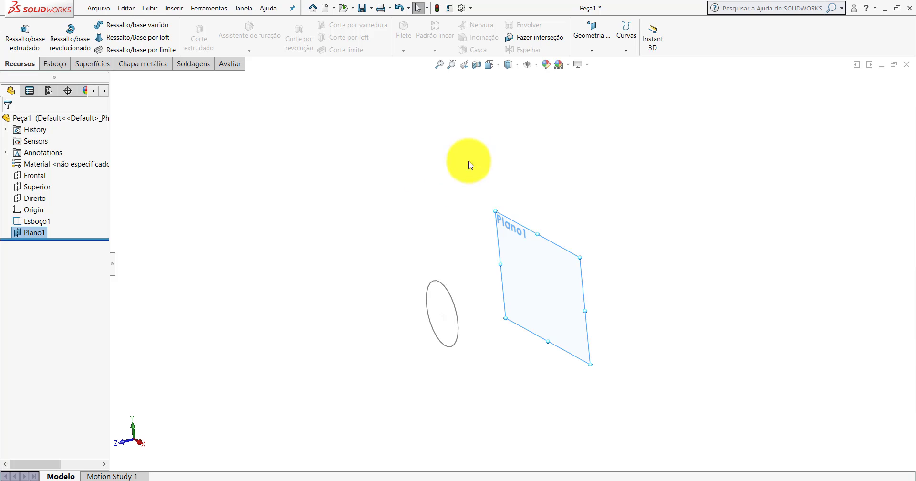
- Start a sketch on Plano1, view it face-on, and hide the plane
right_click(29, 232)
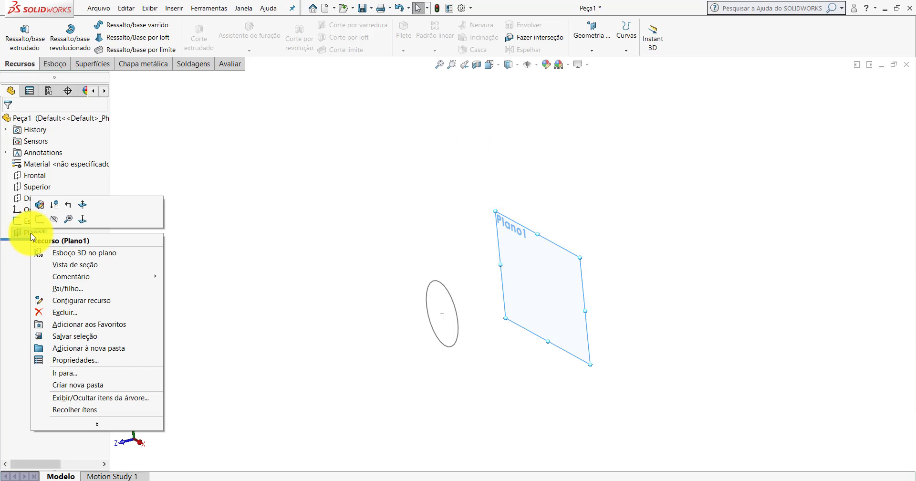
left_click(41, 208)
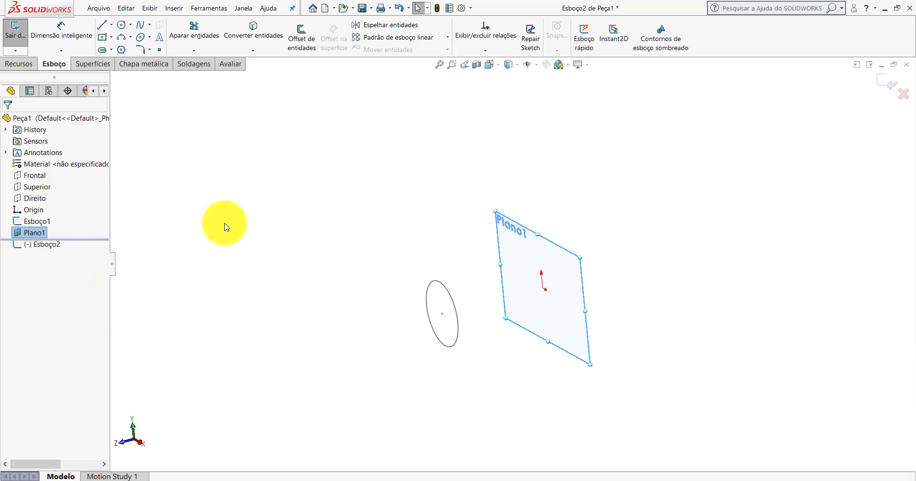
key("space")
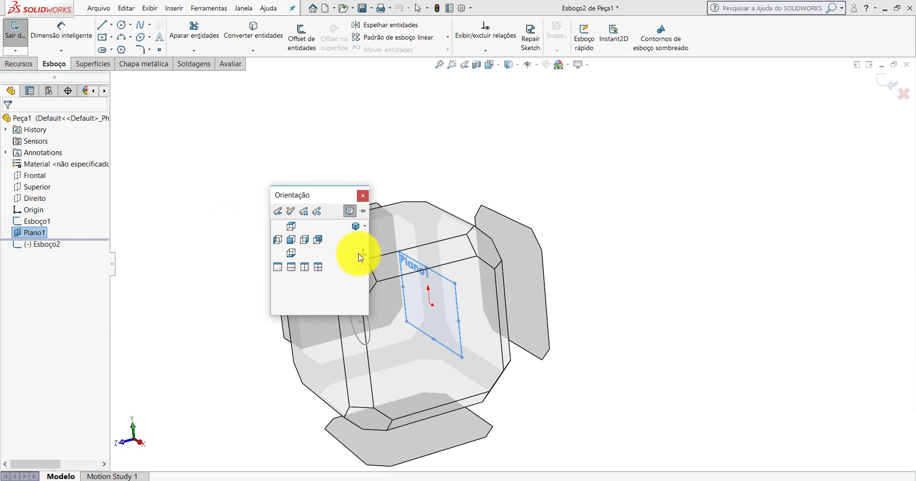
left_click(362, 254)
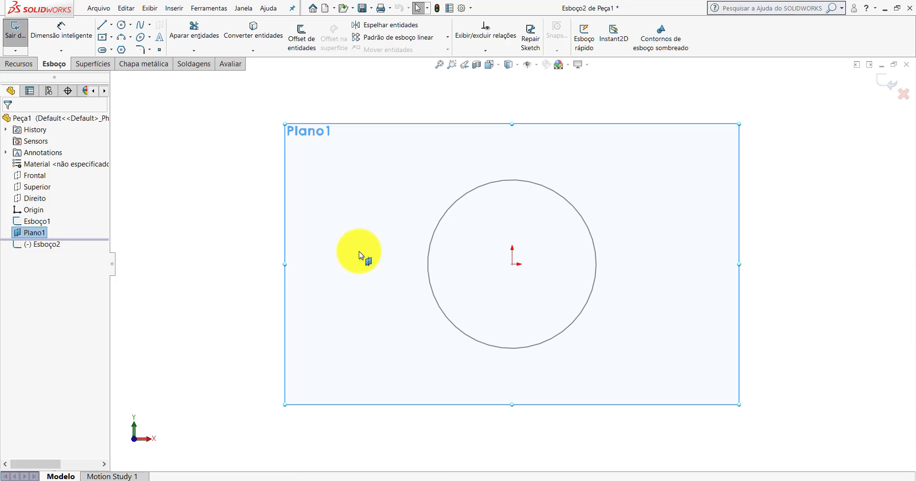
left_click(428, 242)
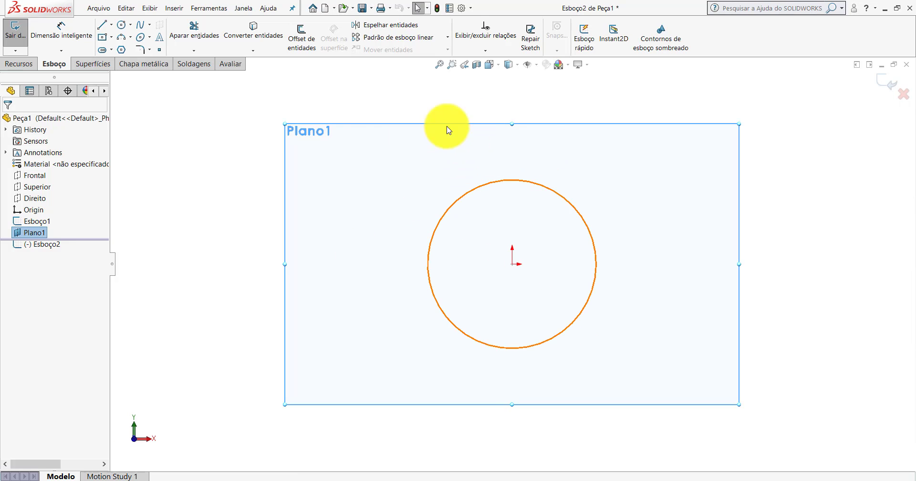
left_click(220, 166)
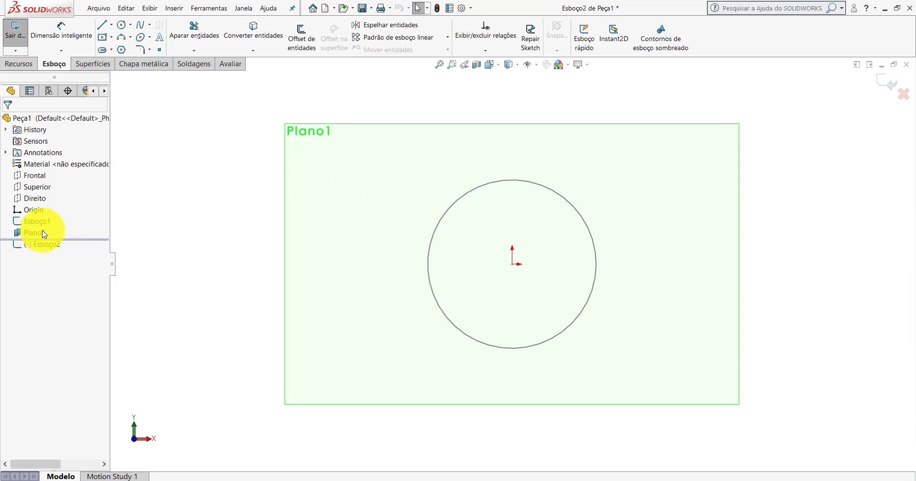
right_click(27, 234)
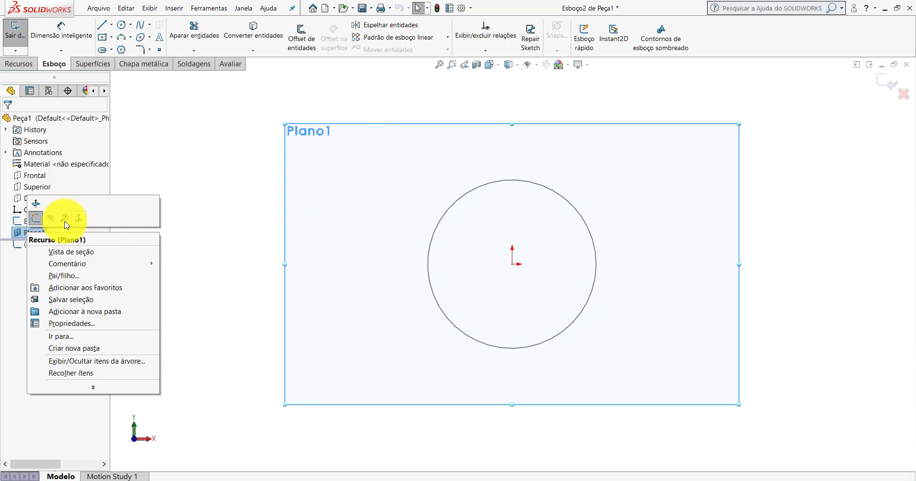
left_click(51, 220)
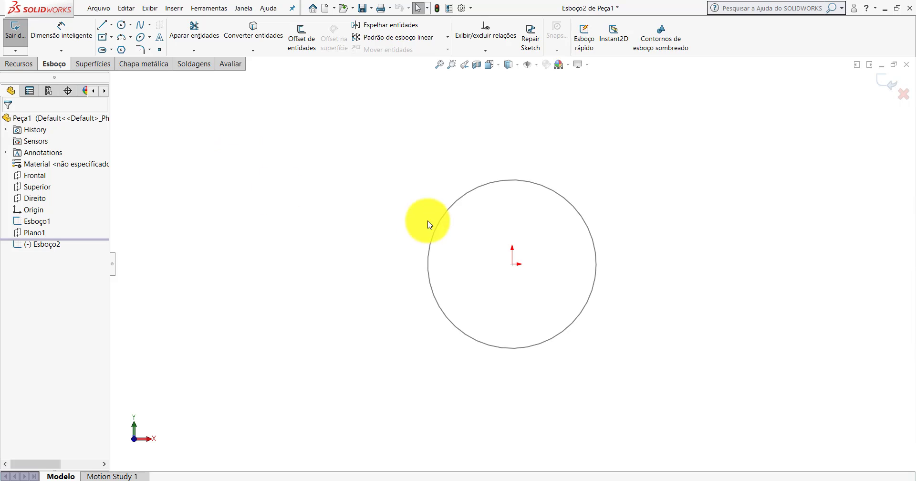
- Draw a centre rectangle from the origin enclosing the circle
left_click(102, 37)
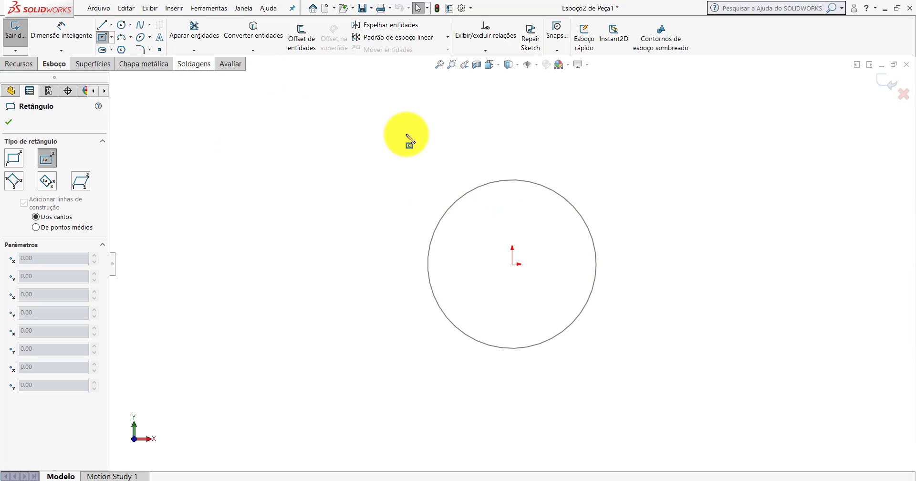
left_click(514, 264)
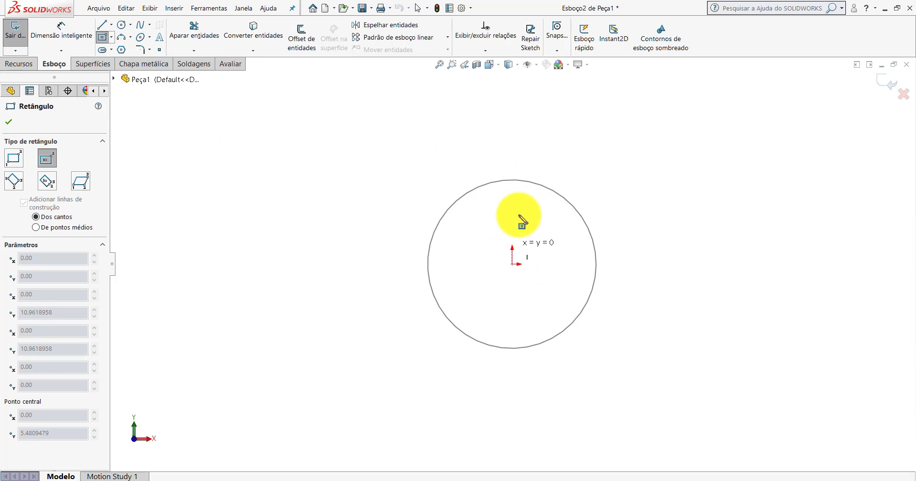
left_click(730, 92)
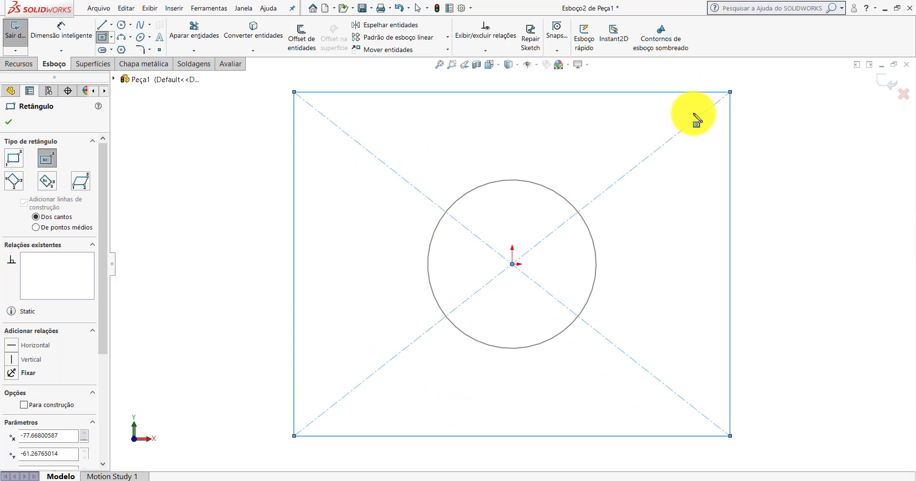
key("Escape")
- Dimension the rectangle's height and width to 120 mm each and exit the sketch
left_click(61, 30)
scroll(672, 245, "up", 1)
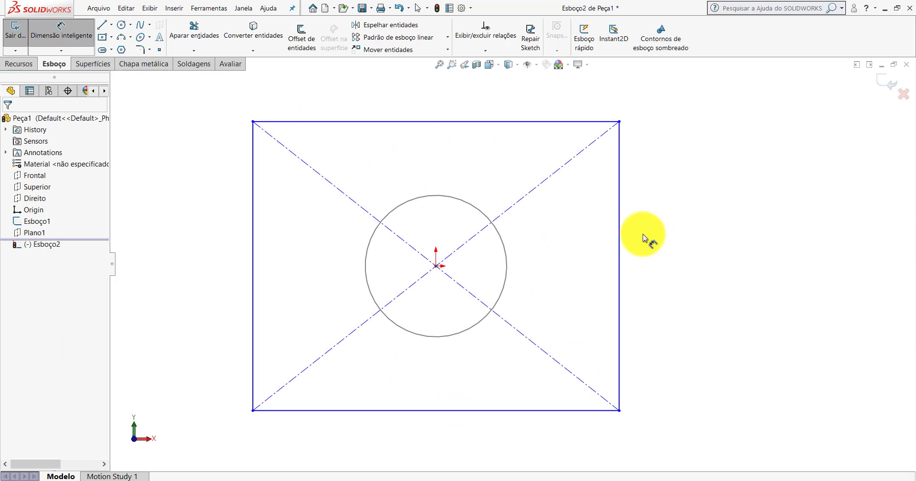
left_click(620, 229)
left_click(706, 254)
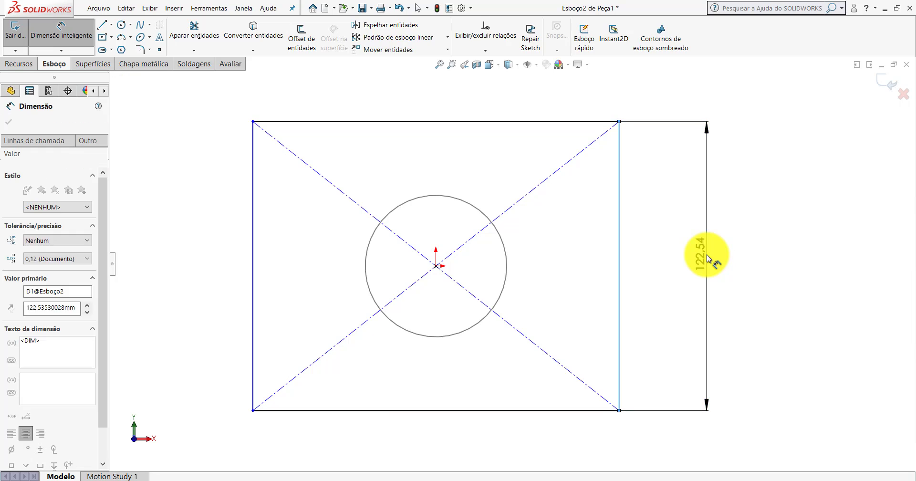
type("120")
key("Return")
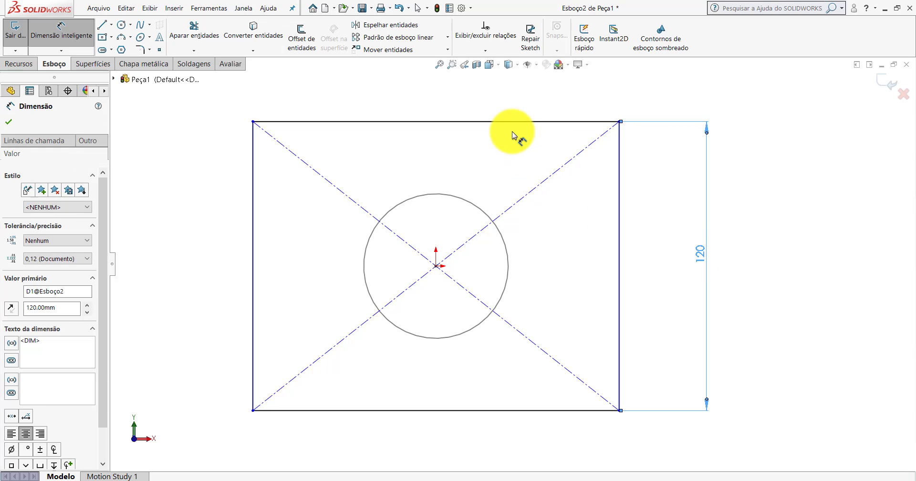
left_click(501, 125)
left_click(470, 150)
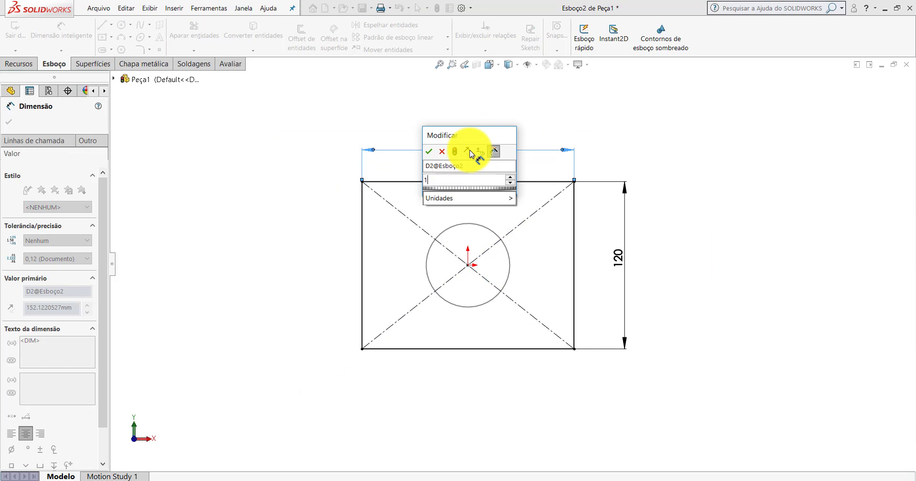
type("120")
key("Return")
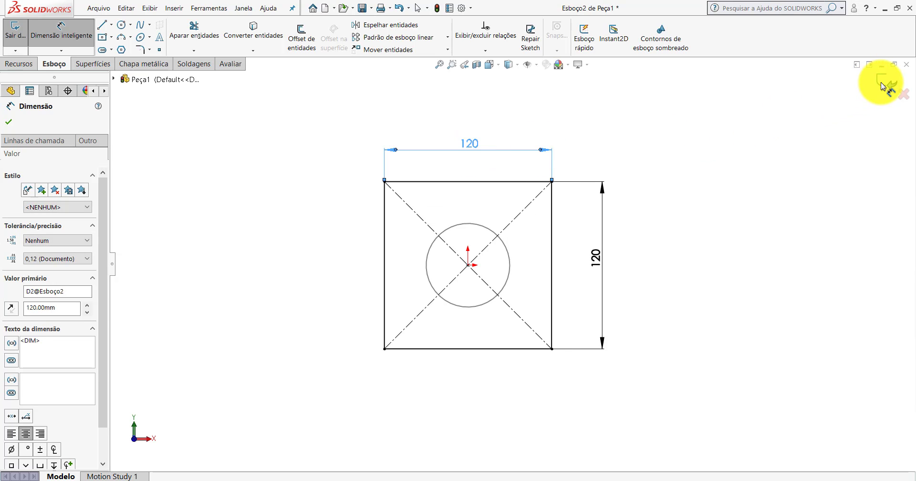
left_click(881, 82)
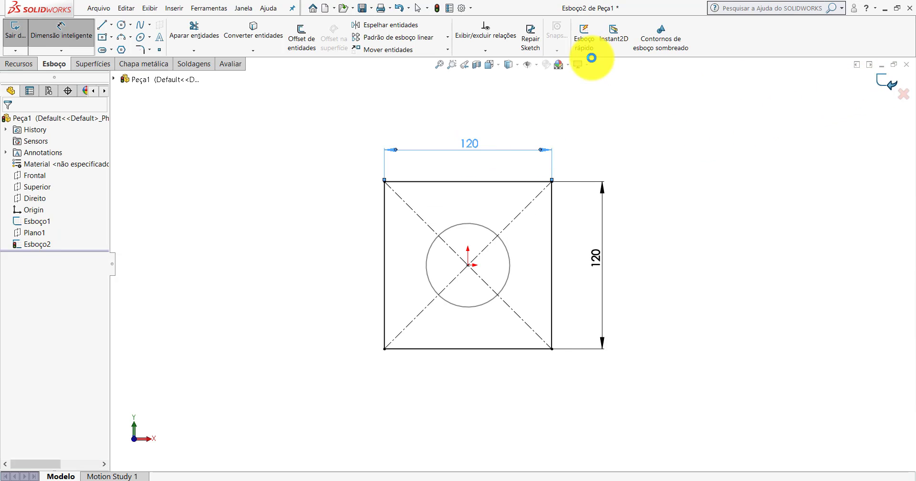
- Orbit from the isometric view to see the circle and square on separate parallel planes
left_click(489, 65)
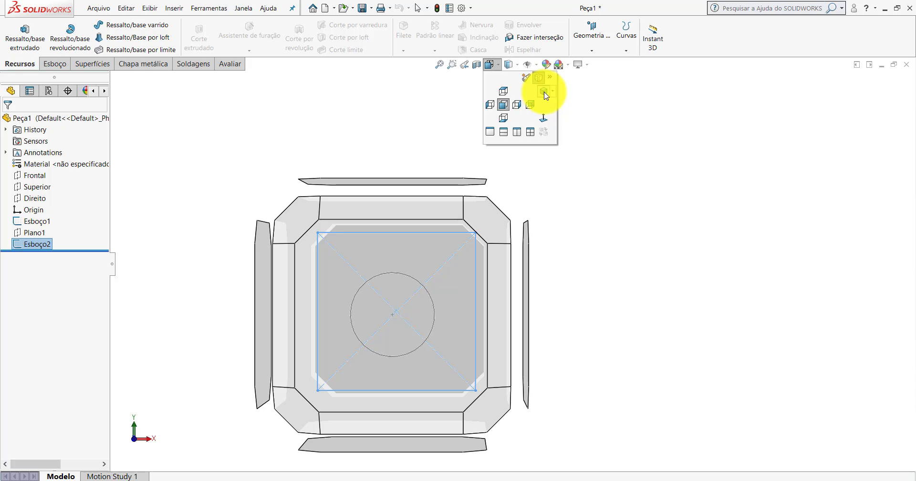
left_click(543, 91)
mouse_move(572, 237)
middle_mouse_down()
mouse_move(463, 210)
mouse_move(409, 300)
middle_mouse_up()
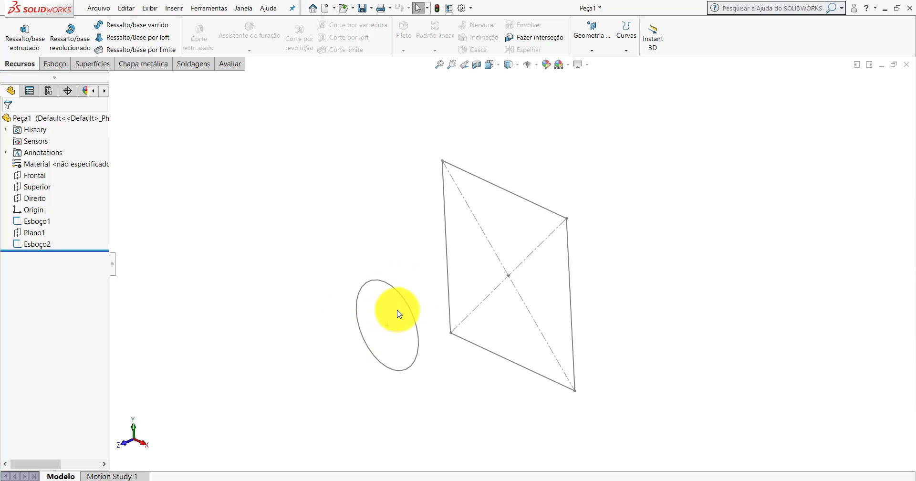
middle_click_drag(422, 313, 406, 302)
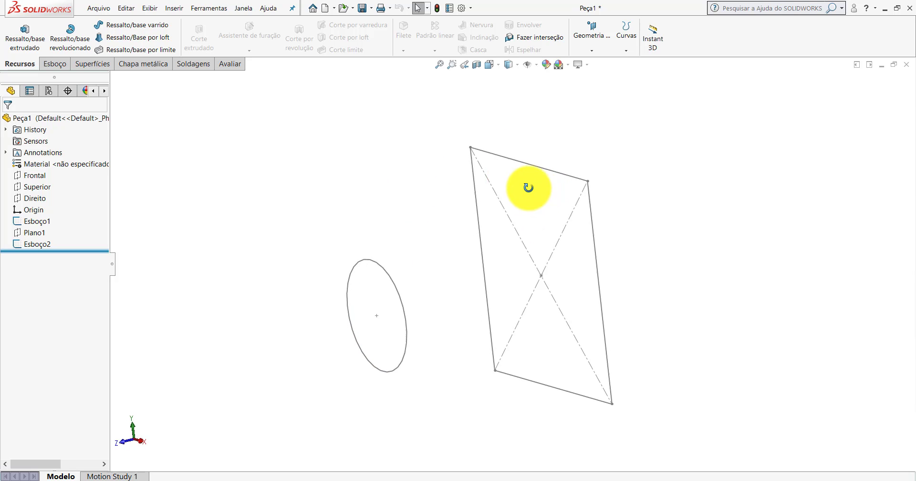
middle_click_drag(544, 206, 531, 209)
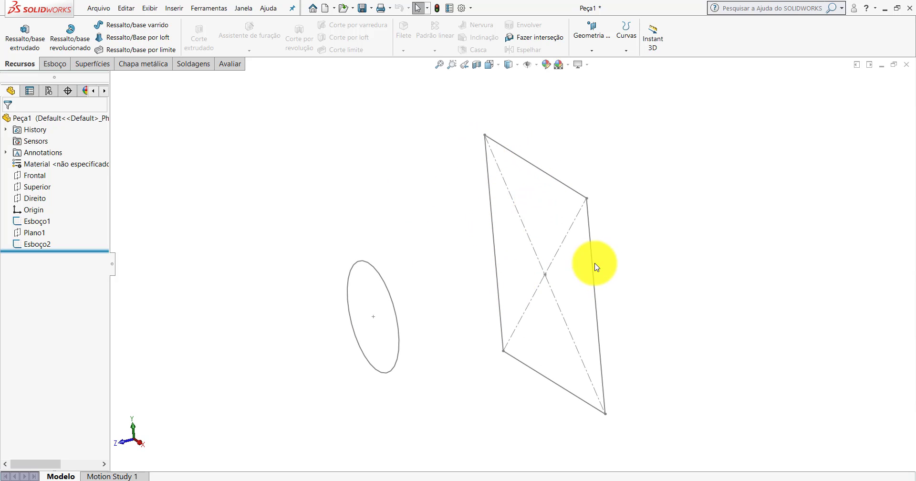
mouse_move(618, 277)
middle_mouse_down()
mouse_move(620, 284)
mouse_move(583, 243)
mouse_move(614, 244)
mouse_move(623, 286)
mouse_move(669, 257)
mouse_move(595, 270)
mouse_move(565, 215)
mouse_move(532, 239)
mouse_move(481, 235)
mouse_move(483, 164)
middle_mouse_up()
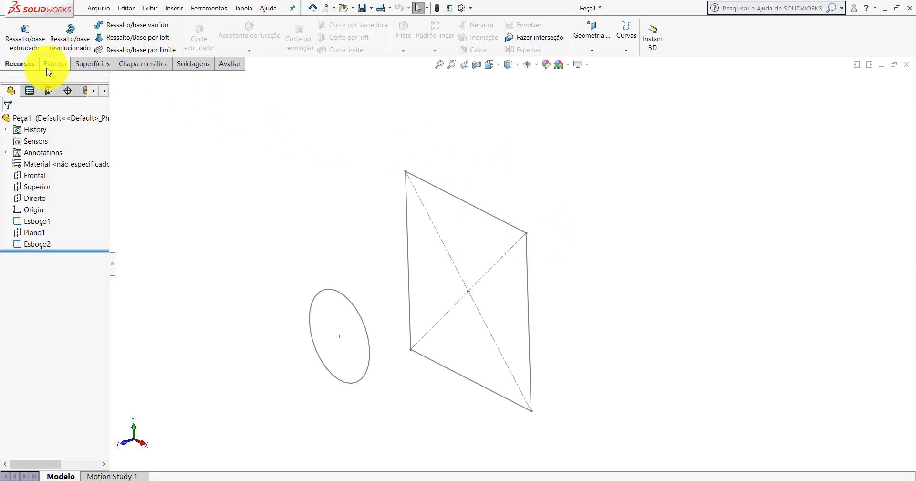
- Start a Lofted Boss/Base with profiles Esboço1 (circle) and Esboço2 (square, picked at its corner)
left_click(132, 39)
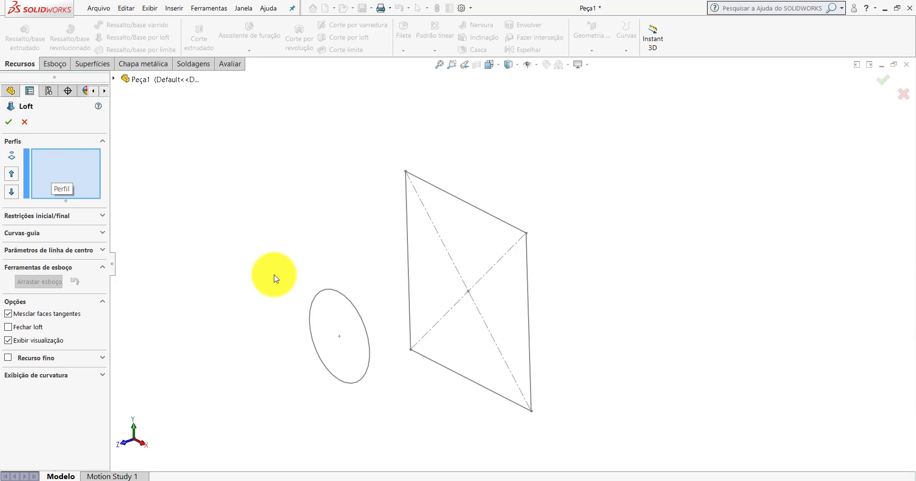
scroll(370, 327, "down", 1)
scroll(364, 313, "down", 2)
scroll(360, 289, "down", 2)
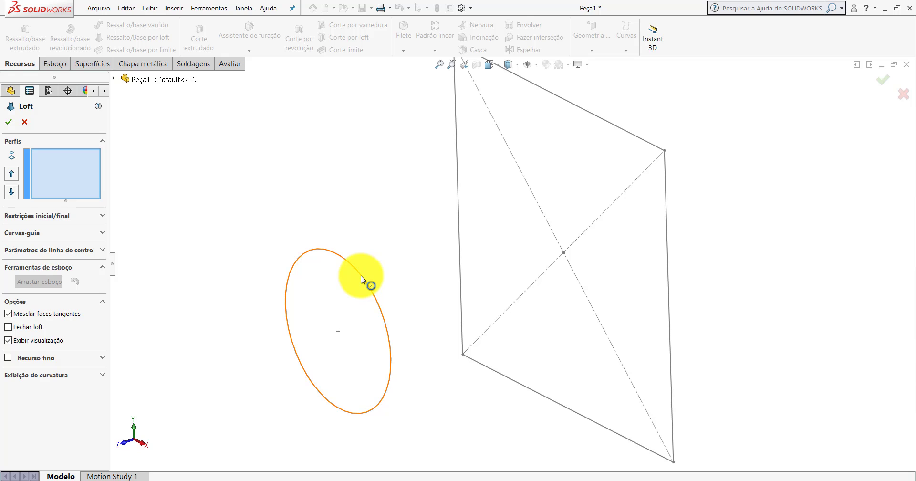
left_click(361, 276)
scroll(496, 248, "up", 3)
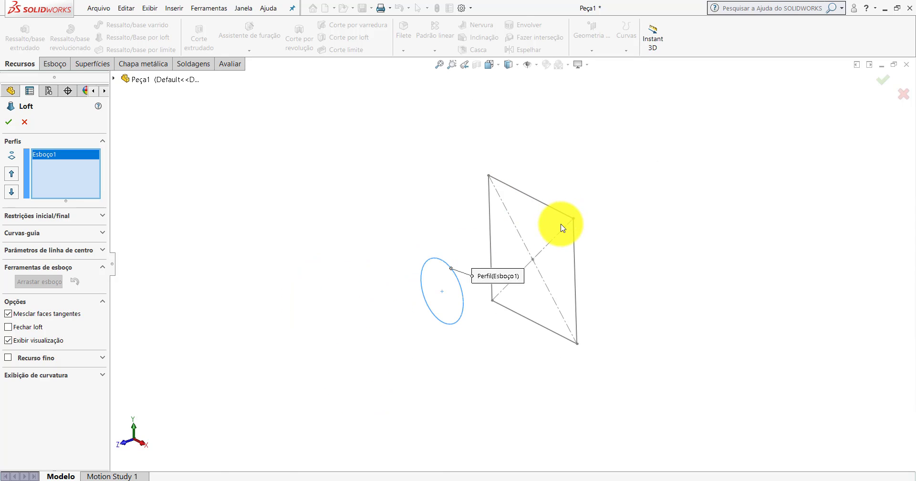
scroll(566, 224, "down", 2)
scroll(589, 229, "down", 3)
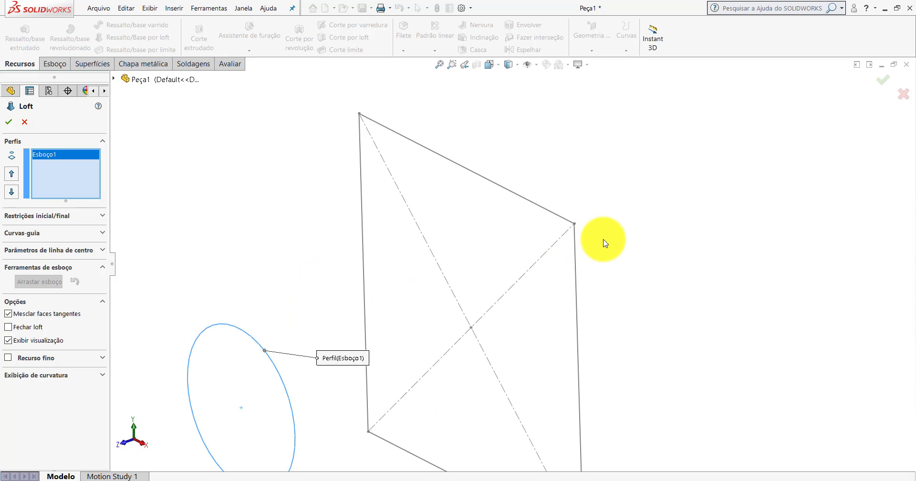
left_click(575, 223)
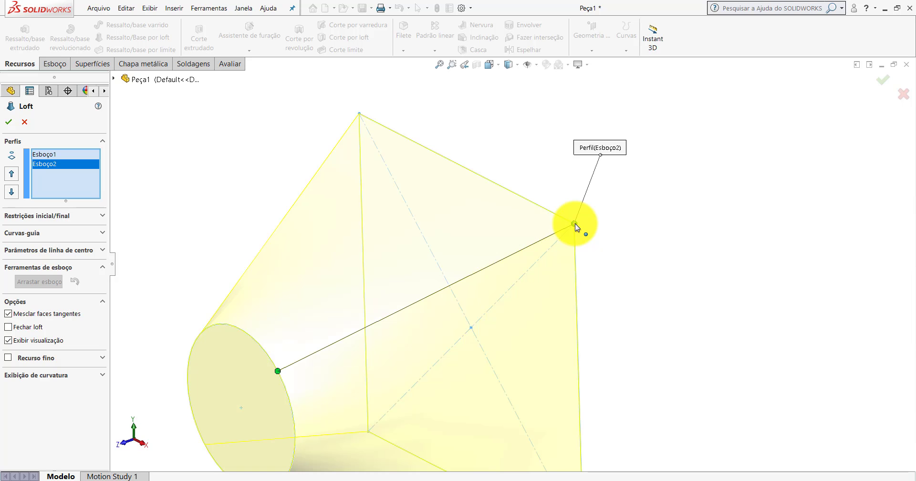
scroll(542, 255, "up", 3)
scroll(522, 266, "up", 2)
- Inspect the loft preview and drag the circle's connector point toward the square corner
scroll(497, 280, "down", 3)
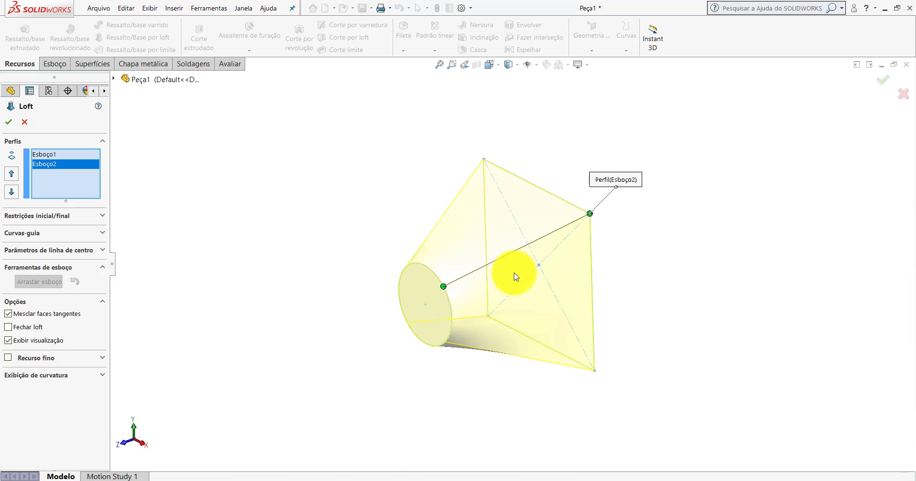
middle_click_drag(515, 272, 568, 211)
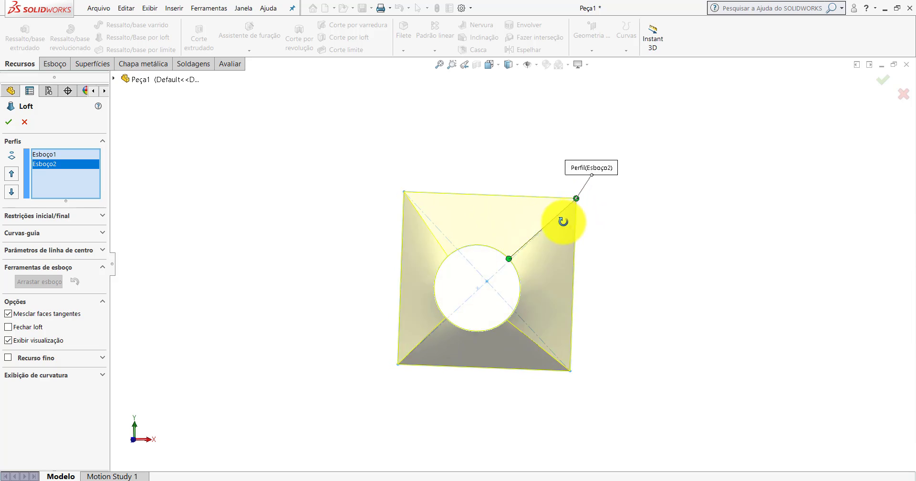
mouse_move(573, 211)
middle_mouse_down()
mouse_move(526, 256)
mouse_move(564, 231)
mouse_move(420, 321)
middle_mouse_up()
mouse_move(556, 239)
middle_mouse_down()
mouse_move(474, 198)
mouse_move(403, 194)
mouse_move(485, 186)
mouse_move(450, 302)
middle_mouse_up()
mouse_move(604, 199)
middle_mouse_down()
mouse_move(536, 280)
mouse_move(519, 266)
mouse_move(544, 229)
mouse_move(563, 221)
mouse_move(517, 258)
middle_mouse_up()
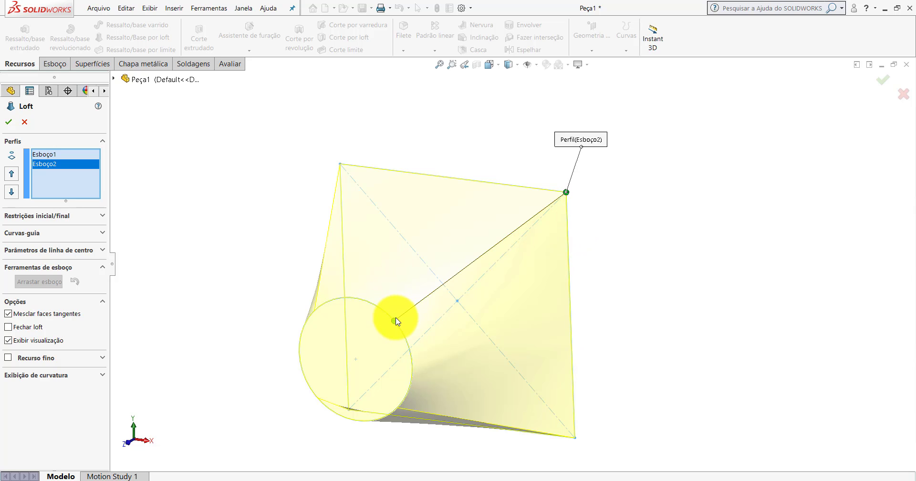
mouse_move(394, 320)
left_mouse_down()
mouse_move(363, 301)
mouse_move(318, 306)
left_mouse_up()
mouse_move(414, 321)
middle_mouse_down()
mouse_move(406, 164)
mouse_move(360, 212)
middle_mouse_up()
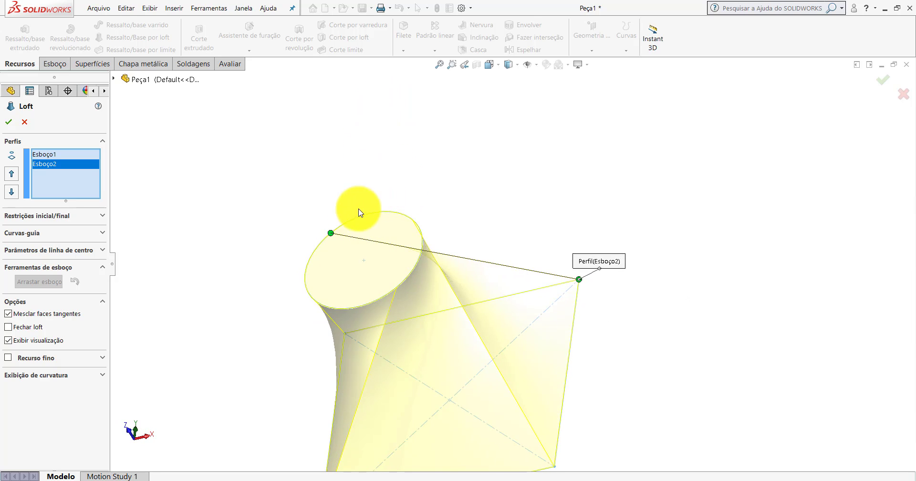
- Slide the circle's connector again, leaving it on the circle's left side
middle_click_drag(420, 236, 365, 323)
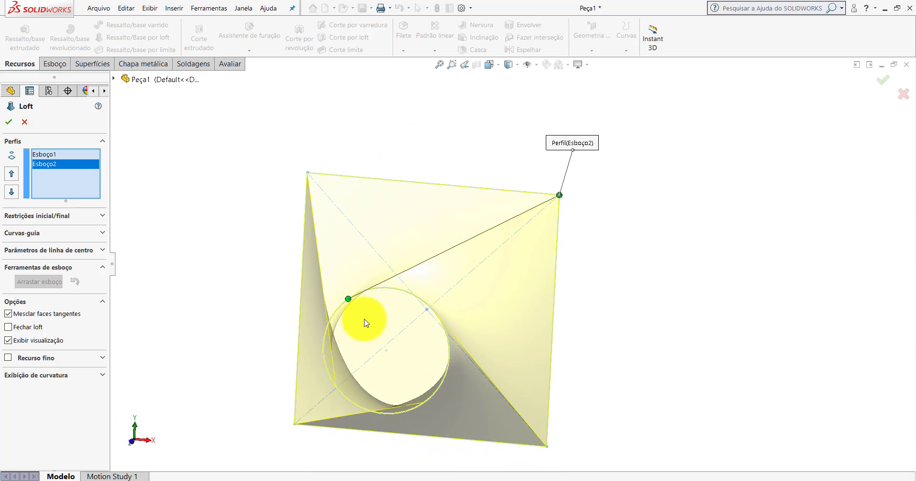
left_click_drag(363, 294, 436, 306)
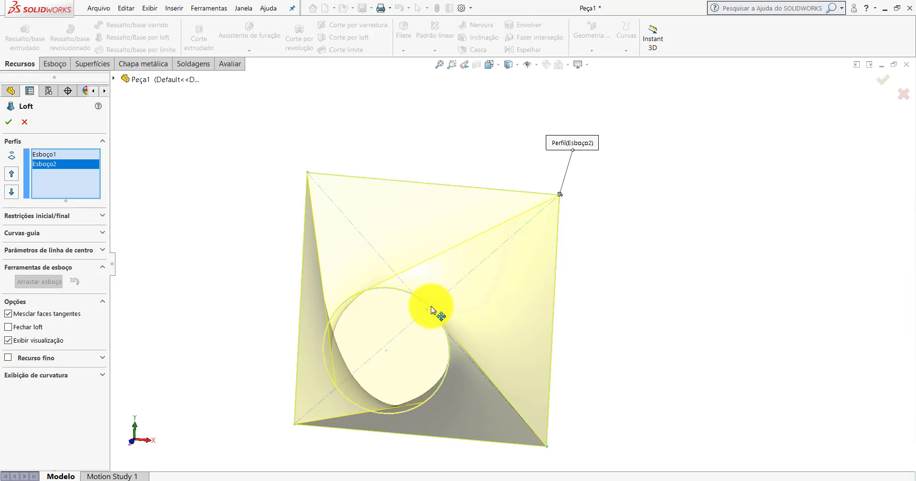
middle_click_drag(578, 219, 575, 225)
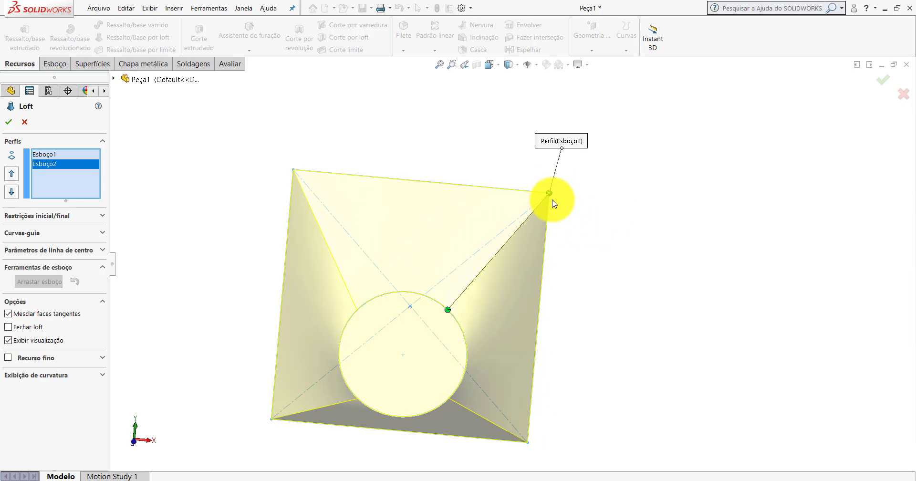
scroll(548, 201, "up", 3)
scroll(539, 267, "down", 5)
scroll(476, 300, "up", 1)
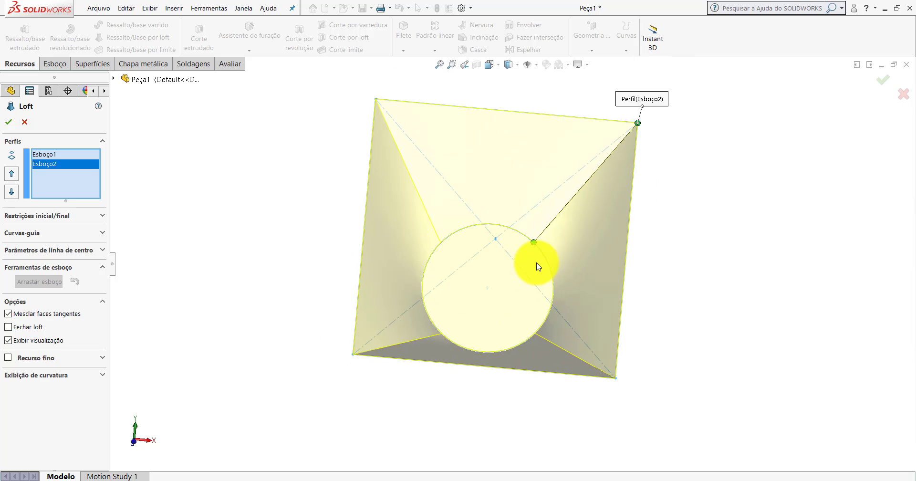
scroll(535, 262, "down", 1)
left_click_drag(515, 255, 380, 297)
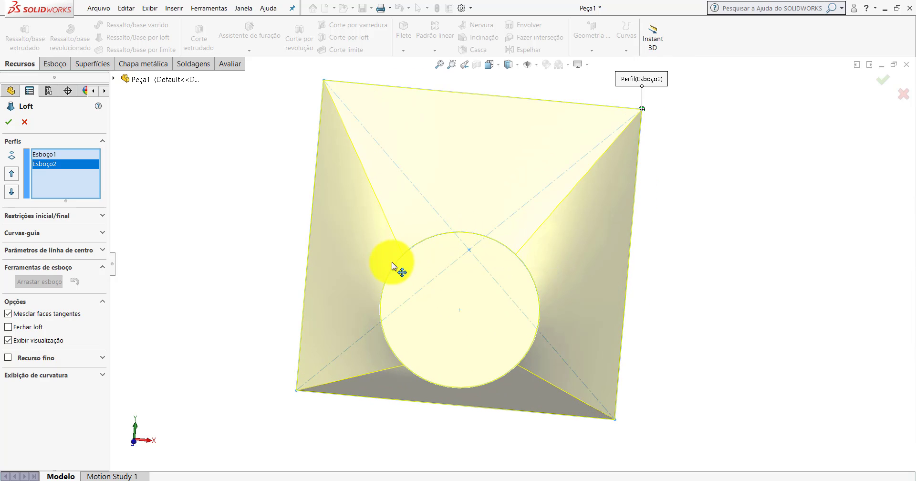
mouse_move(380, 297)
middle_mouse_down()
mouse_move(461, 144)
mouse_move(375, 321)
mouse_move(233, 229)
middle_mouse_up()
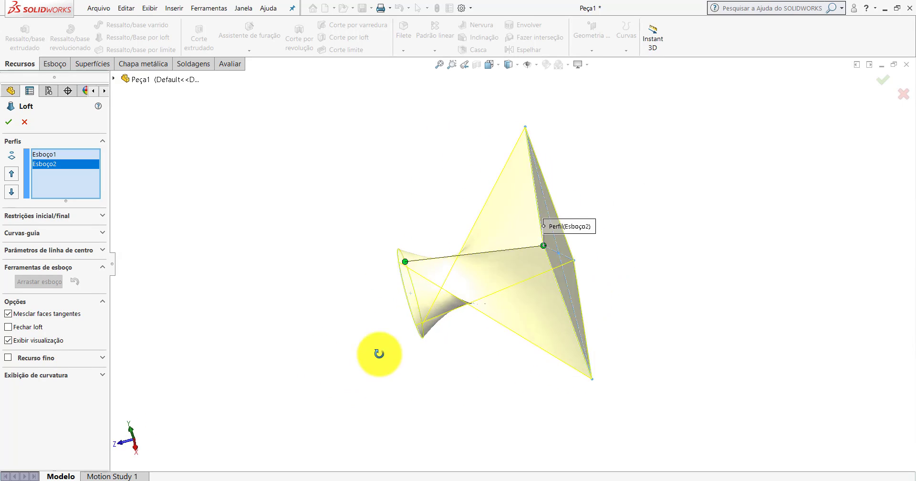
- Accept the loft as Loft1 and bring up its right-click options
left_click(8, 121)
mouse_move(456, 230)
middle_mouse_down()
mouse_move(596, 159)
mouse_move(620, 176)
mouse_move(613, 195)
mouse_move(597, 119)
mouse_move(648, 179)
middle_mouse_up()
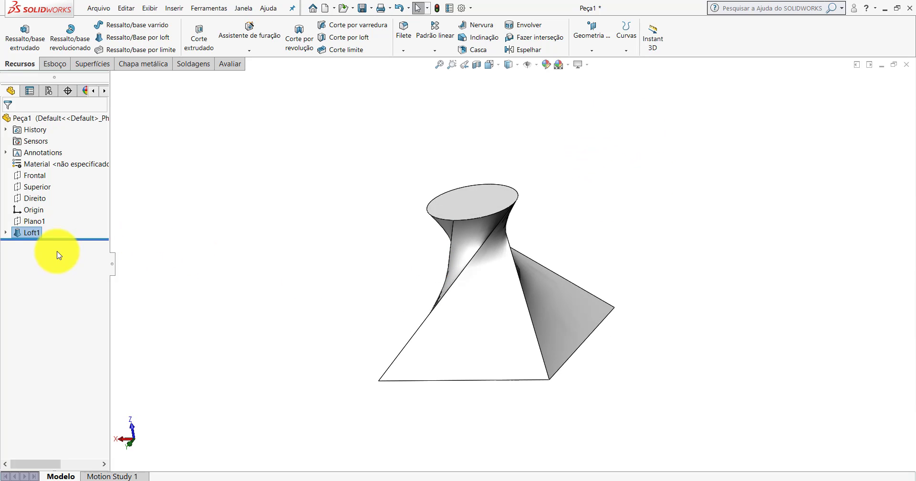
right_click(35, 235)
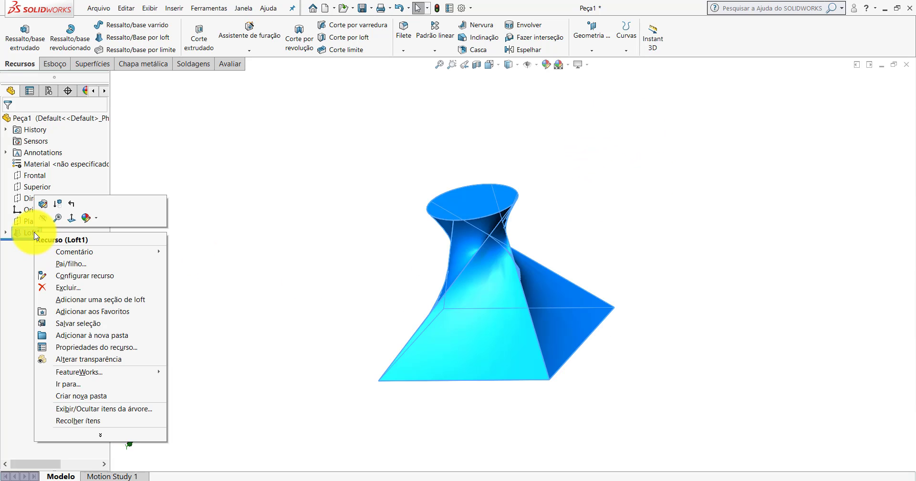
- Edit Loft1 and reorder the profiles so the circle Esboço1 comes second
left_click(46, 208)
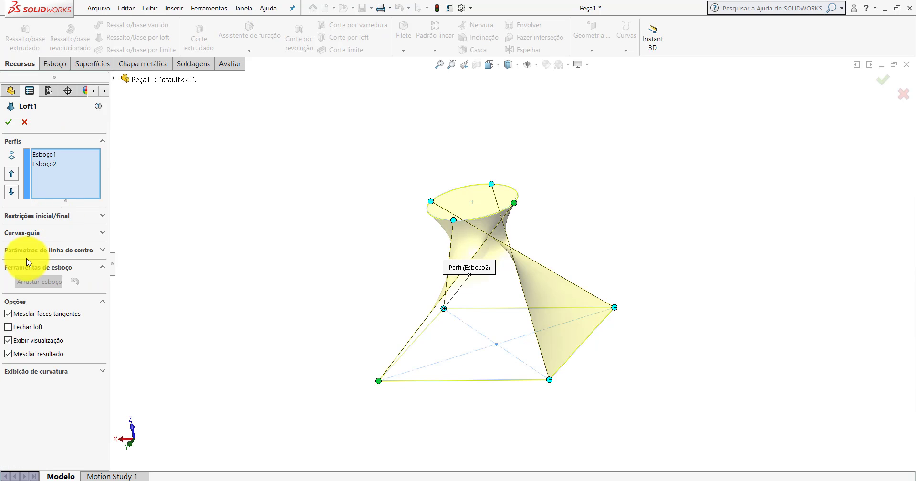
key("ctrl+1")
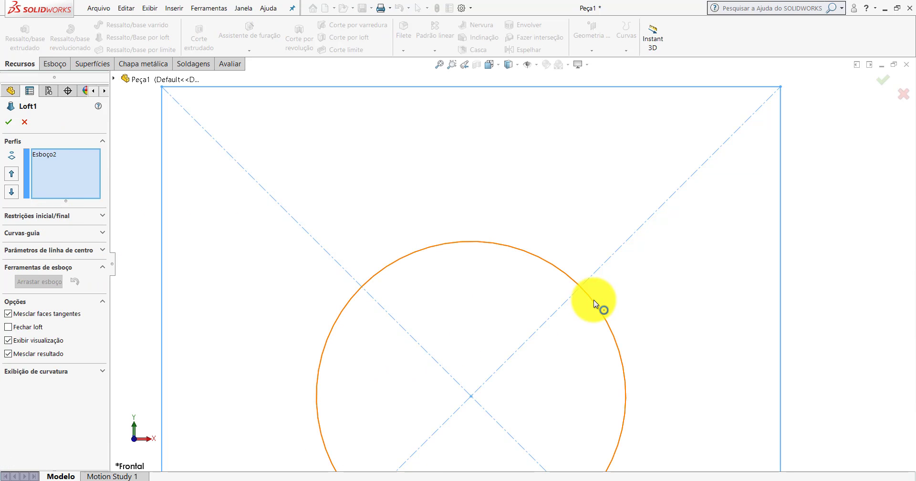
scroll(606, 286, "up", 3)
mouse_move(607, 286)
middle_mouse_down()
mouse_move(546, 282)
mouse_move(538, 333)
mouse_move(522, 240)
mouse_move(495, 303)
middle_mouse_up()
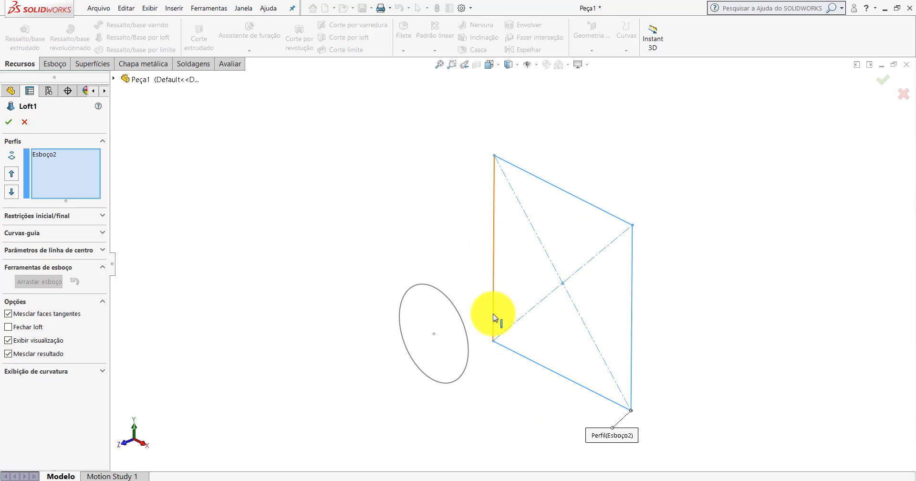
scroll(493, 317, "down", 2)
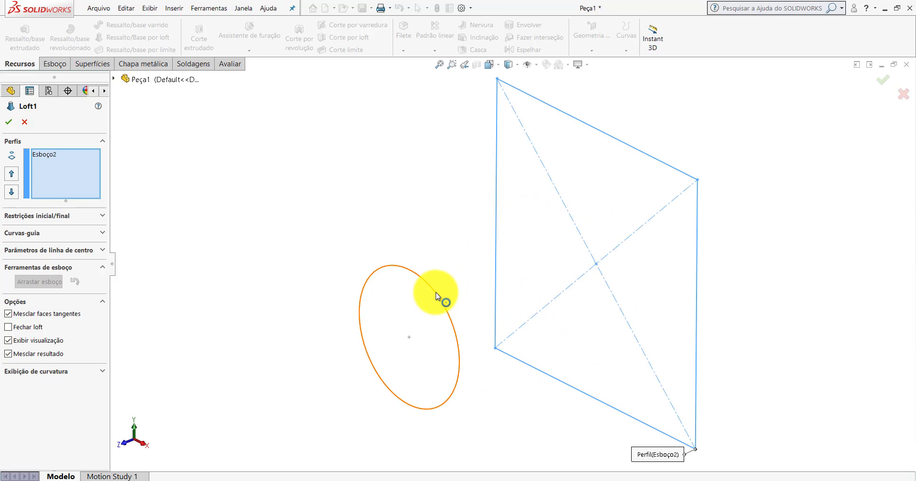
left_click(435, 296)
mouse_move(458, 302)
middle_mouse_down()
mouse_move(458, 258)
mouse_move(461, 301)
middle_mouse_up()
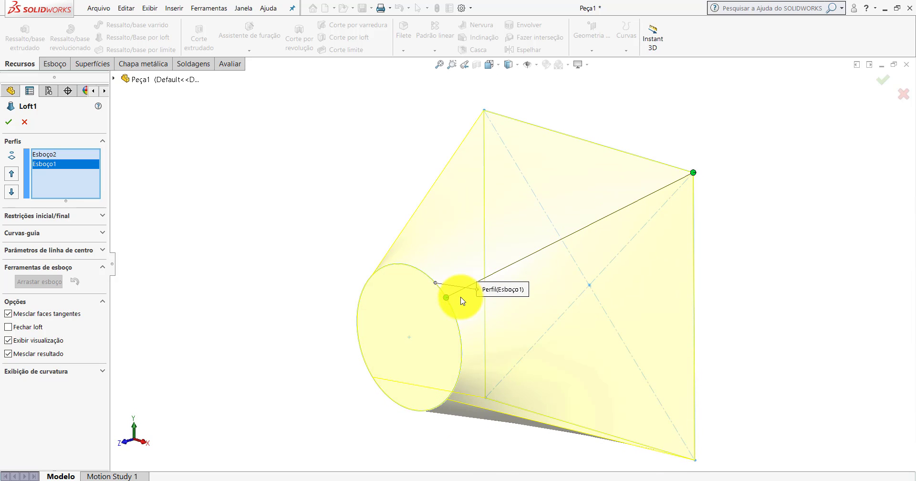
scroll(454, 286, "up", 1)
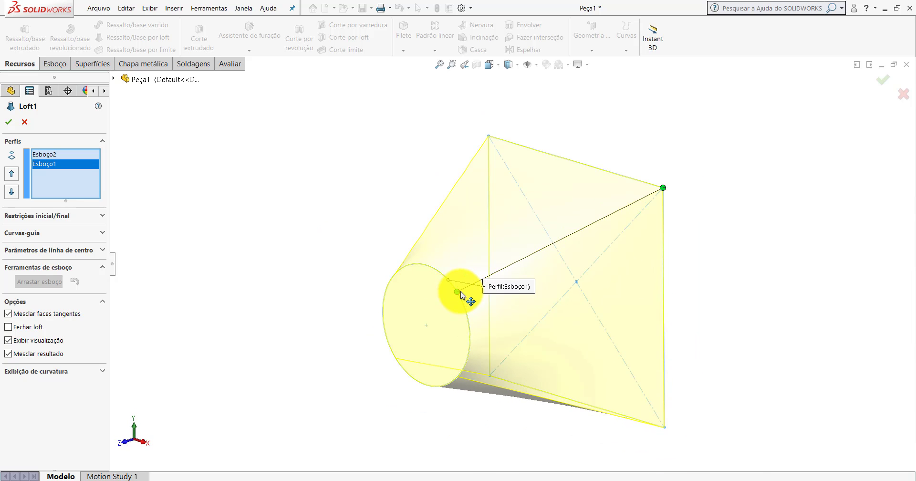
scroll(461, 294, "down", 2)
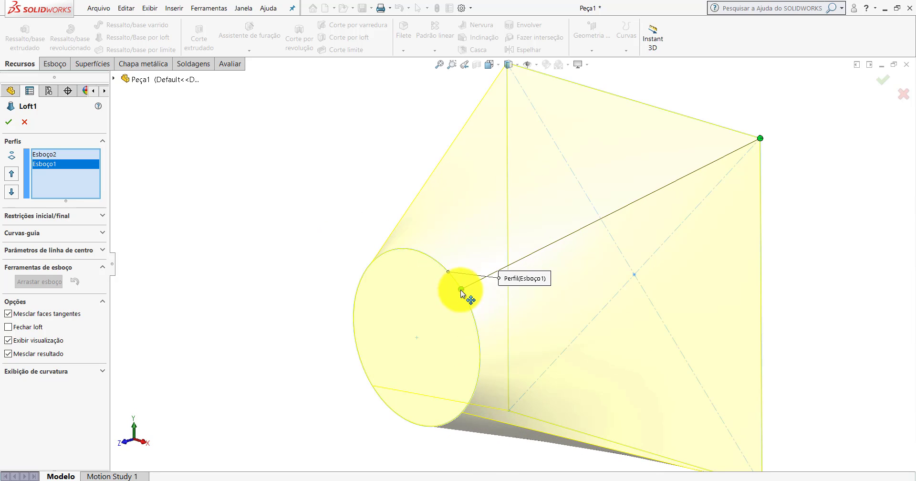
left_click(442, 269)
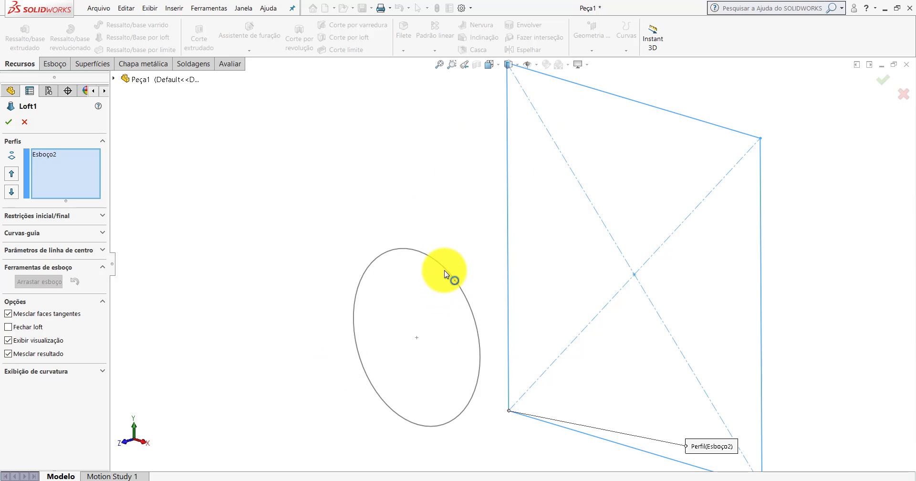
left_click(453, 317)
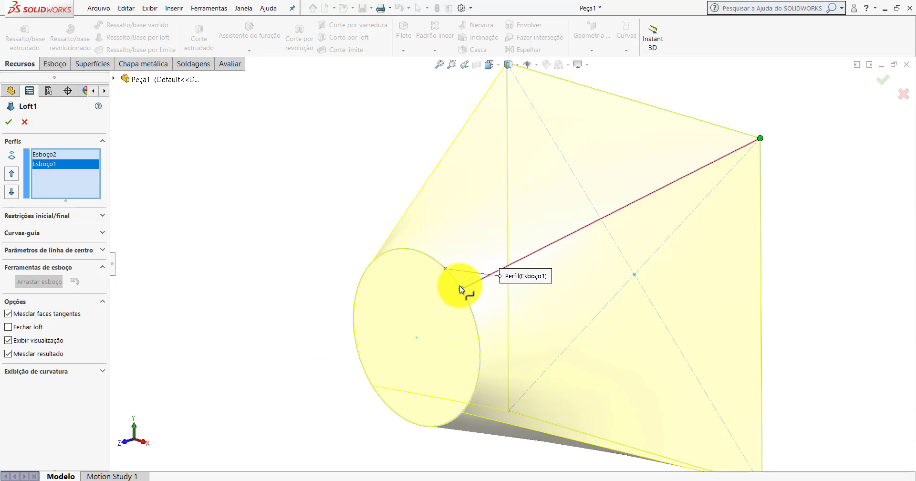
- Align the circle's connector with the square's corner to remove the twist
mouse_move(454, 313)
middle_mouse_down()
mouse_move(528, 265)
mouse_move(521, 272)
middle_mouse_up()
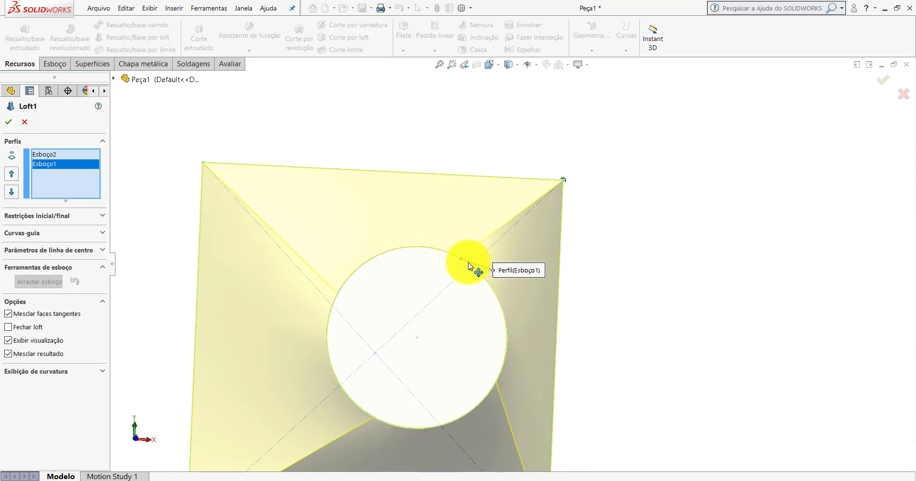
left_click_drag(469, 266, 476, 268)
scroll(525, 233, "up", 3)
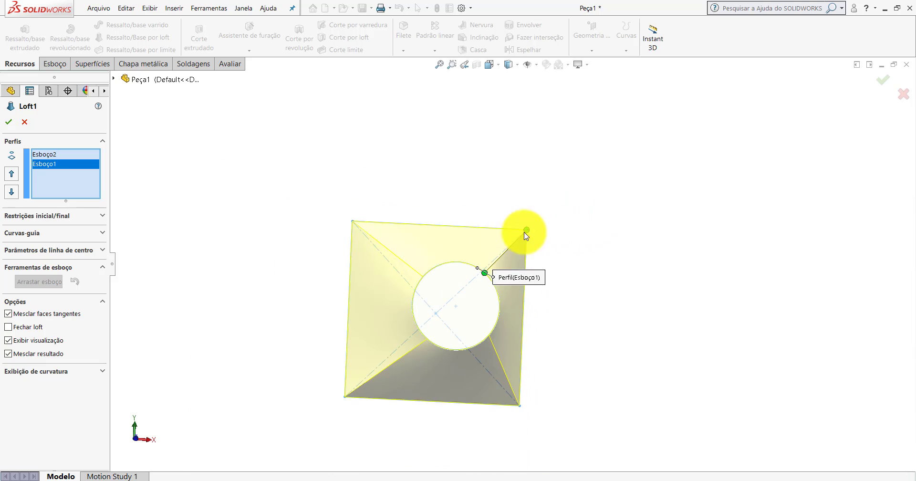
mouse_move(525, 233)
middle_mouse_down()
mouse_move(474, 235)
mouse_move(439, 293)
mouse_move(487, 265)
mouse_move(504, 268)
middle_mouse_up()
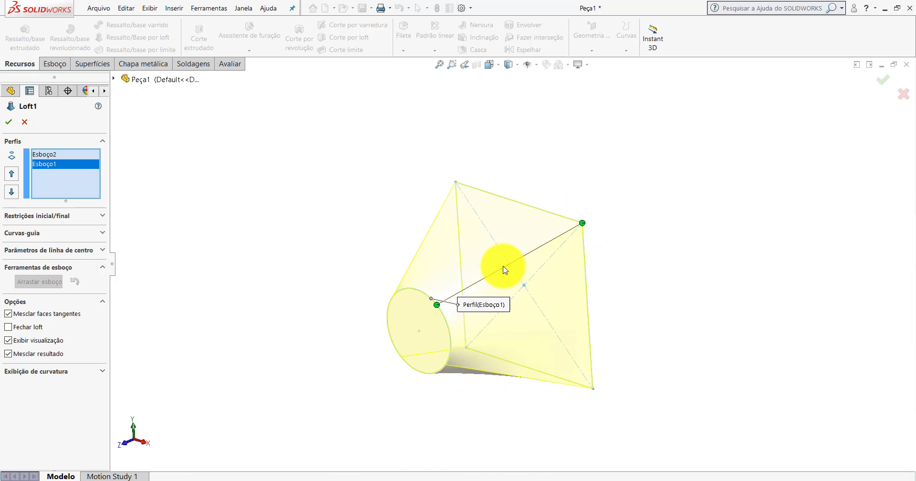
scroll(503, 270, "down", 3)
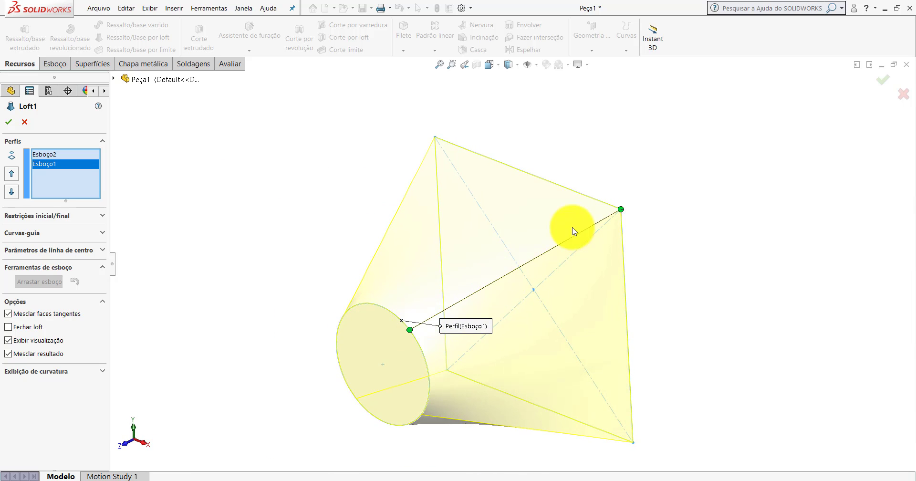
scroll(562, 250, "up", 2)
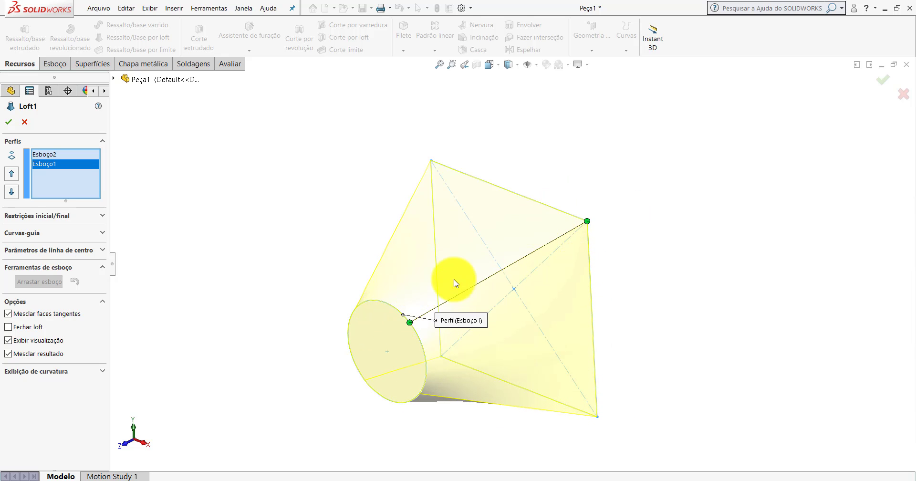
scroll(432, 298, "up", 2)
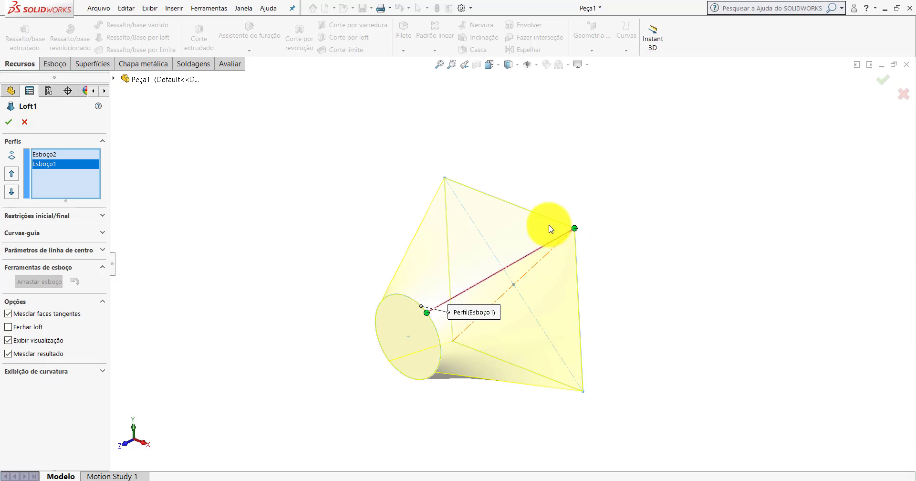
middle_click_drag(546, 221, 525, 214)
- Accept the edited Loft1 and orbit to inspect the untwisted solid
left_click(14, 126)
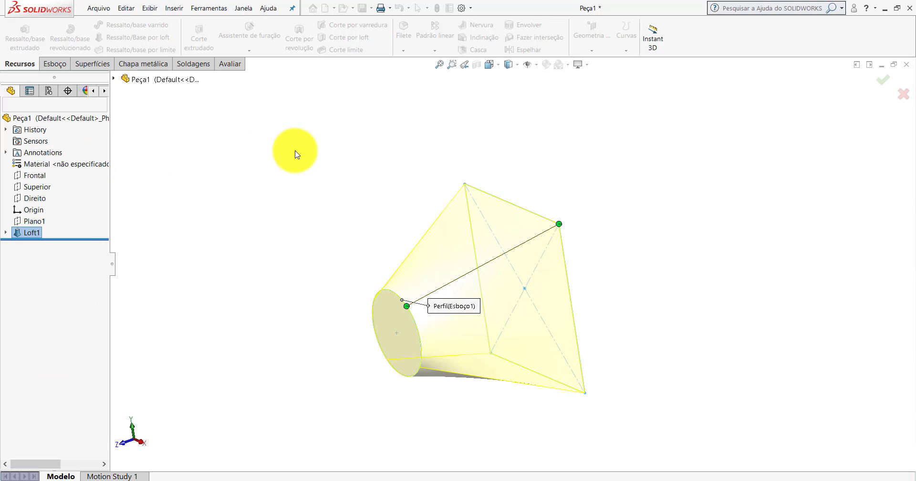
mouse_move(445, 276)
middle_mouse_down()
mouse_move(501, 186)
mouse_move(518, 211)
mouse_move(405, 139)
mouse_move(503, 157)
mouse_move(461, 95)
mouse_move(471, 127)
mouse_move(511, 145)
middle_mouse_up()
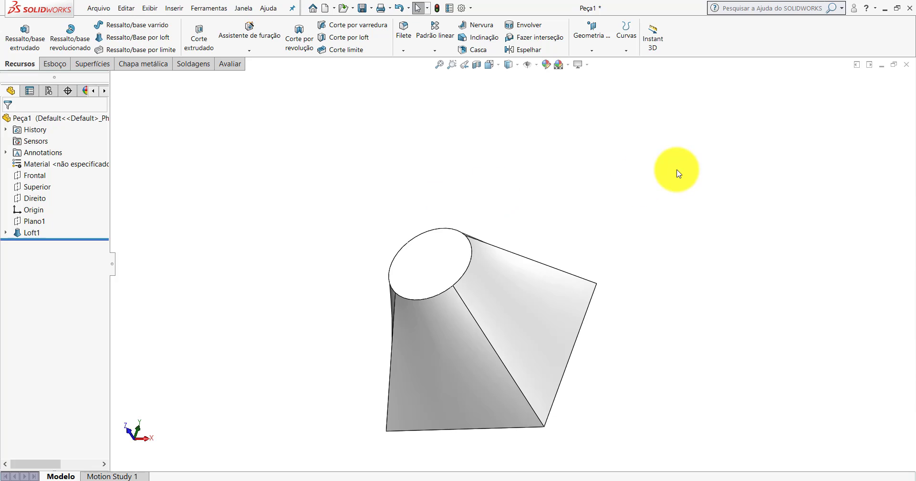
- Exit SOLIDWORKS, leaving the Windows desktop with the closing credits card showing
left_click(885, 8)
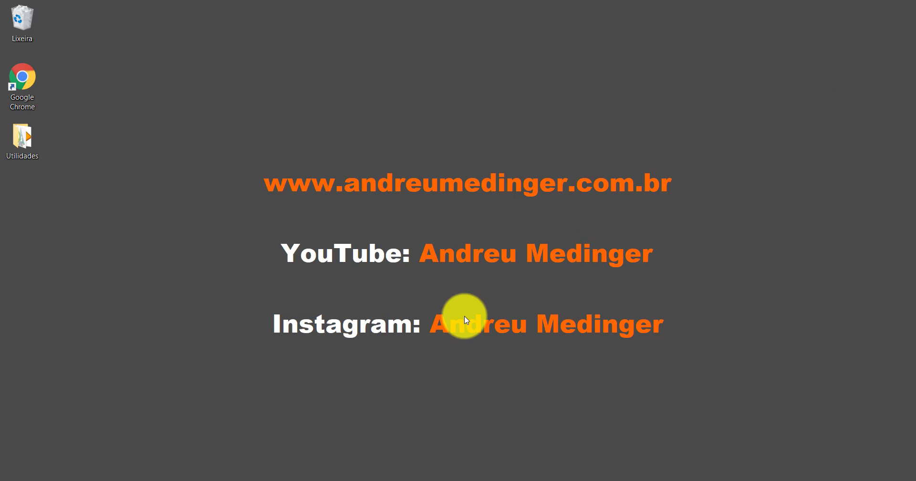